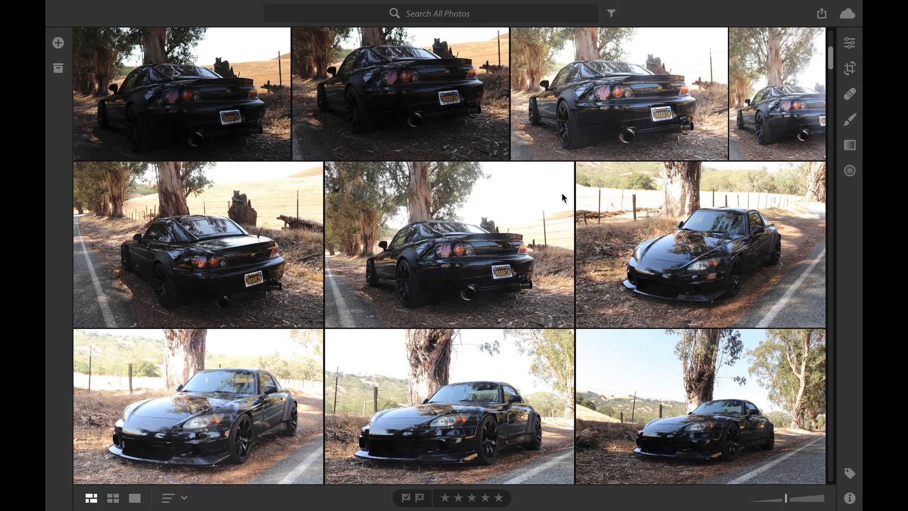
Open the photo of the black car's rear centred on the tree-lined road and compare it with the neighbouring shots.
{"action": "scroll", "coordinate": [563, 196], "scroll_direction": "up", "scroll_amount": 3}
{"action": "scroll", "coordinate": [563, 196], "scroll_direction": "up", "scroll_amount": 3}
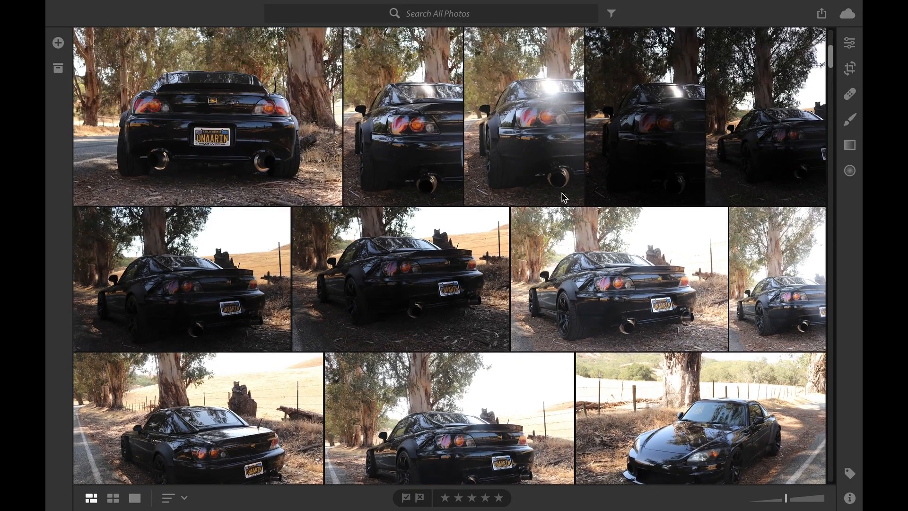
{"action": "scroll", "coordinate": [563, 196], "scroll_direction": "up", "scroll_amount": 6}
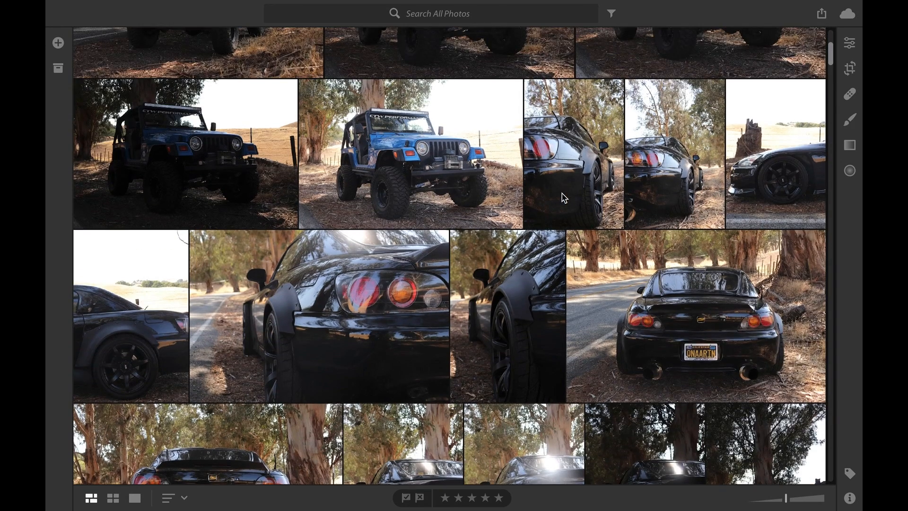
{"action": "scroll", "coordinate": [562, 196], "scroll_direction": "up", "scroll_amount": 8}
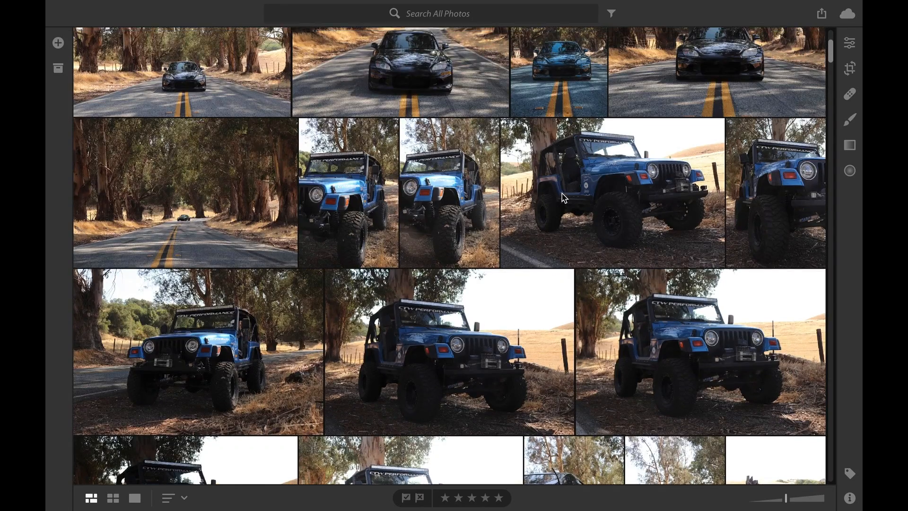
{"action": "scroll", "coordinate": [564, 197], "scroll_direction": "up", "scroll_amount": 3}
{"action": "scroll", "coordinate": [564, 198], "scroll_direction": "up", "scroll_amount": 8}
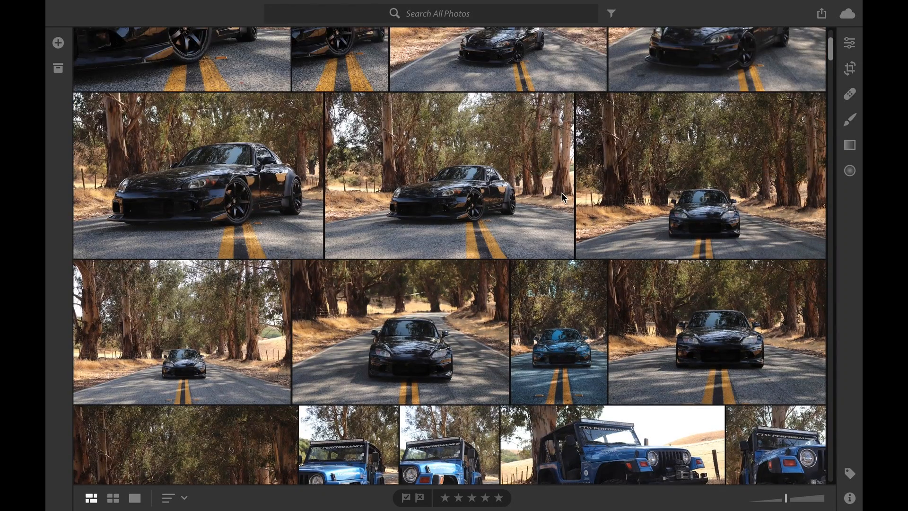
{"action": "scroll", "coordinate": [563, 196], "scroll_direction": "up", "scroll_amount": 5}
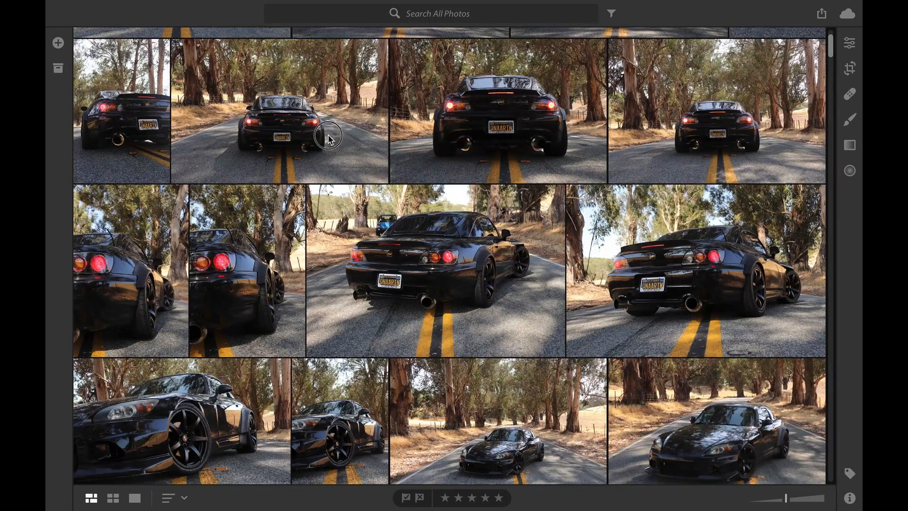
{"action": "double_click", "coordinate": [330, 140]}
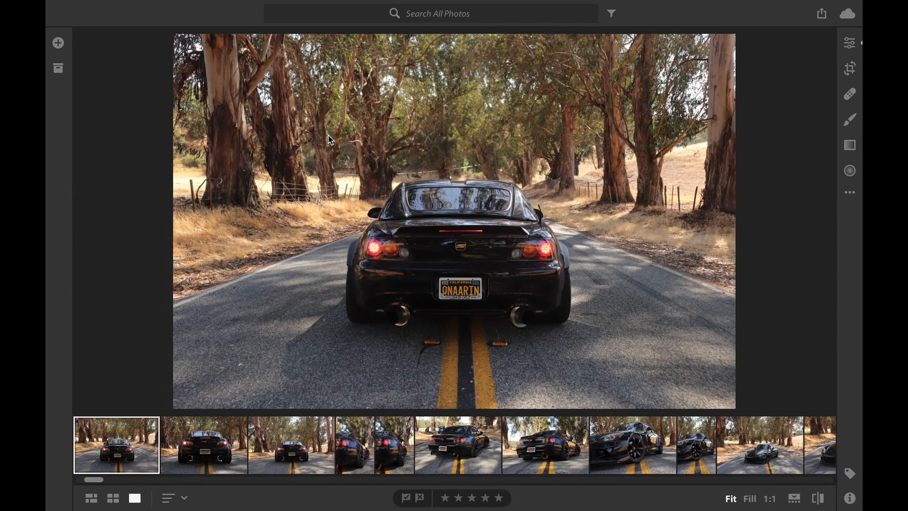
{"action": "key", "text": "Right"}
{"action": "key", "text": "Right"}
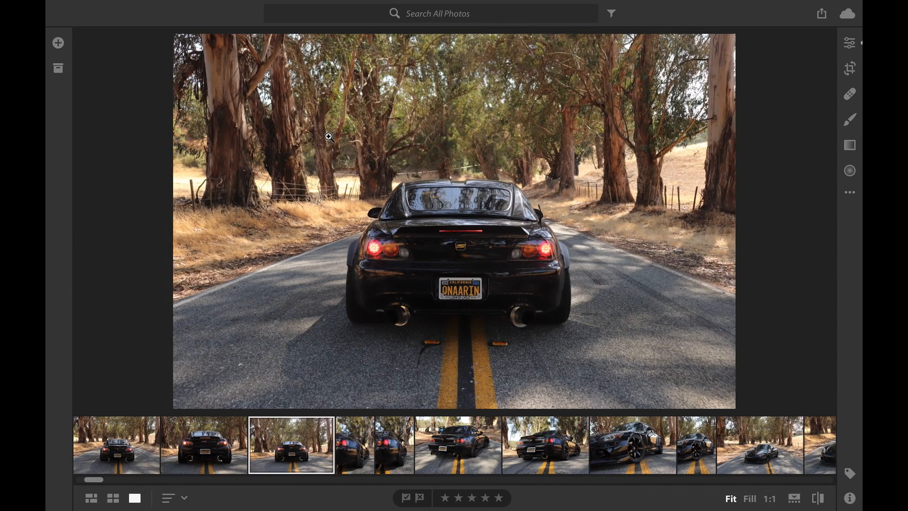
{"action": "key", "text": "Left"}
{"action": "key", "text": "Left"}
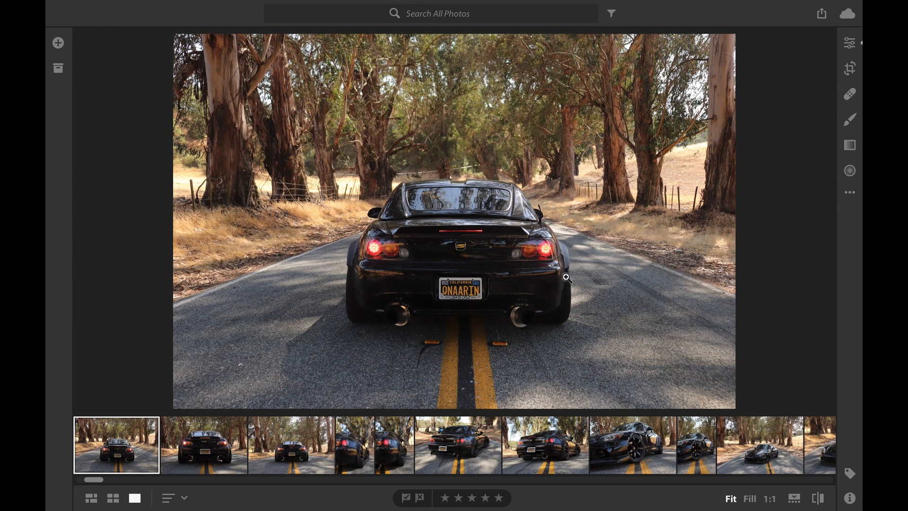
Straighten the photo by −0.43 with the Crop tool, keeping the original aspect ratio.
{"action": "left_click", "coordinate": [851, 72]}
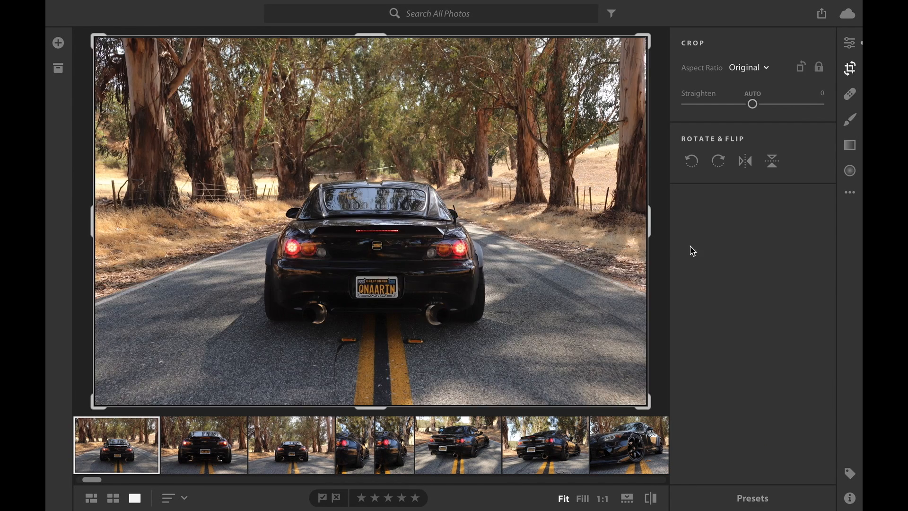
{"action": "left_click", "coordinate": [753, 105]}
{"action": "left_click_drag", "start_coordinate": [754, 108], "coordinate": [753, 108]}
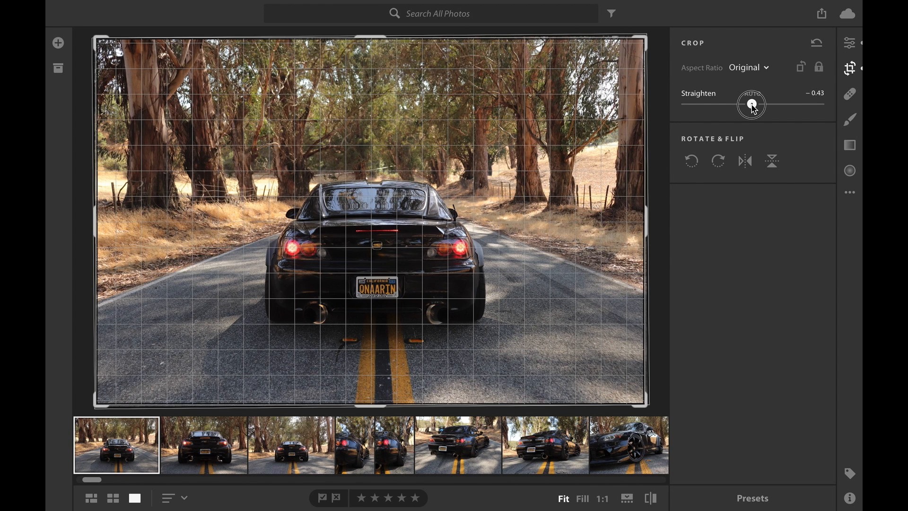
{"action": "left_click_drag", "start_coordinate": [753, 108], "coordinate": [753, 108]}
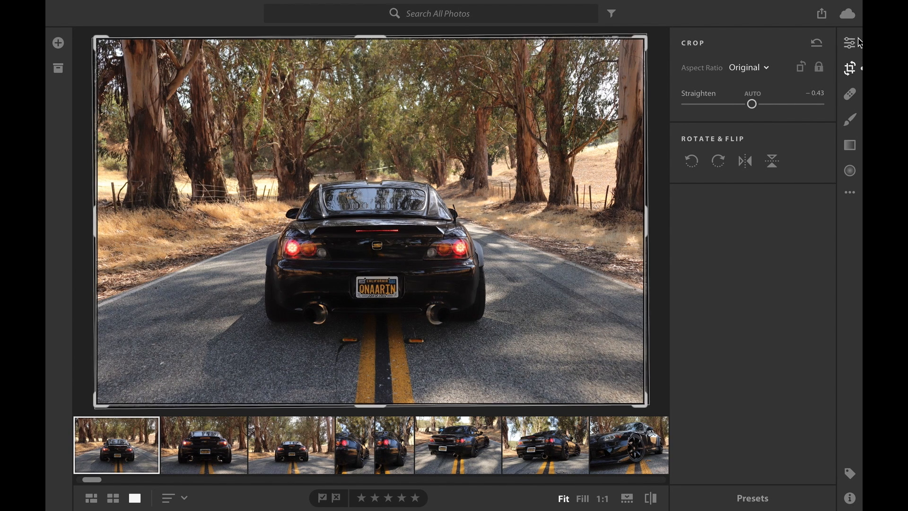
Adjust the photo's light with Exposure −0.24, Contrast +31, Highlights −53, Whites −35 and Shadows +54.
{"action": "left_click", "coordinate": [852, 47]}
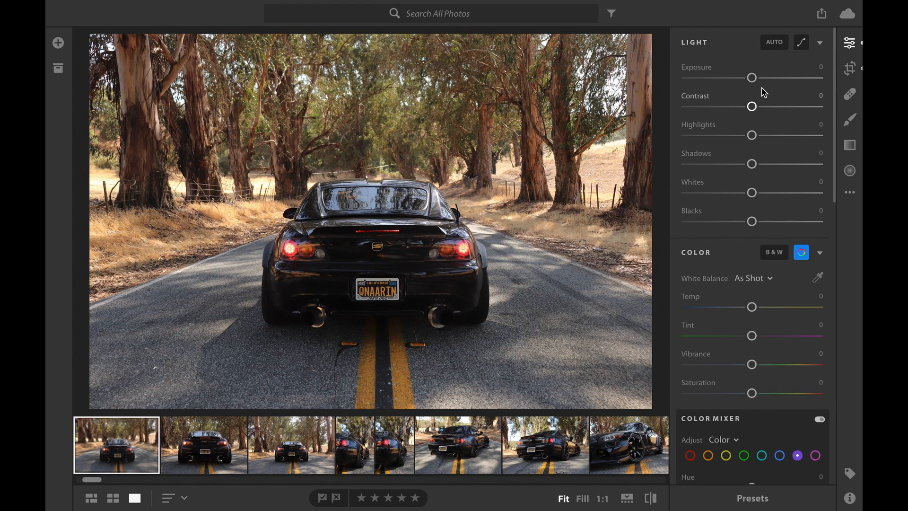
{"action": "scroll", "coordinate": [730, 129], "scroll_direction": "down", "scroll_amount": 10}
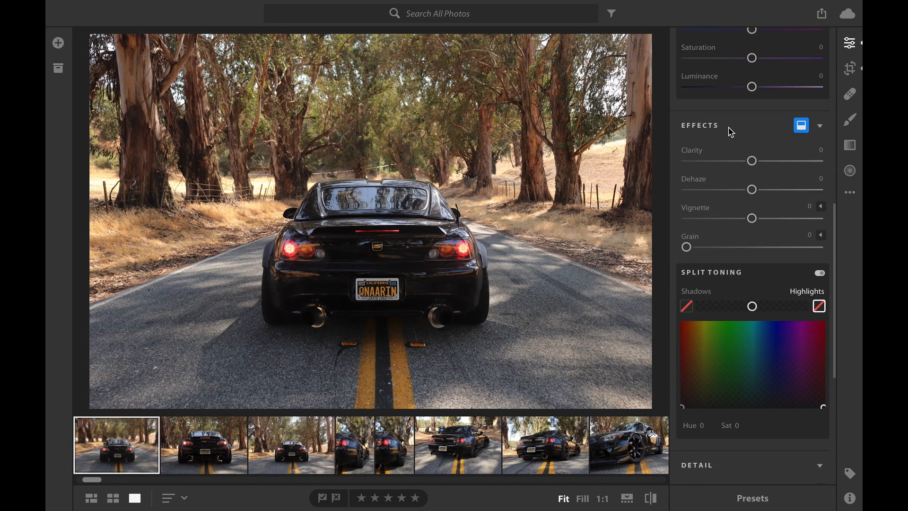
{"action": "scroll", "coordinate": [731, 132], "scroll_direction": "up", "scroll_amount": 10}
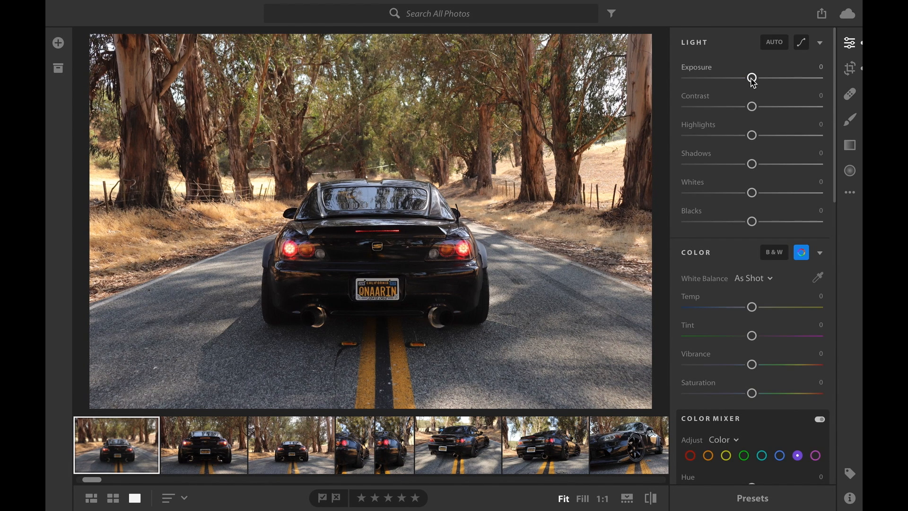
{"action": "left_click_drag", "start_coordinate": [754, 80], "coordinate": [774, 111]}
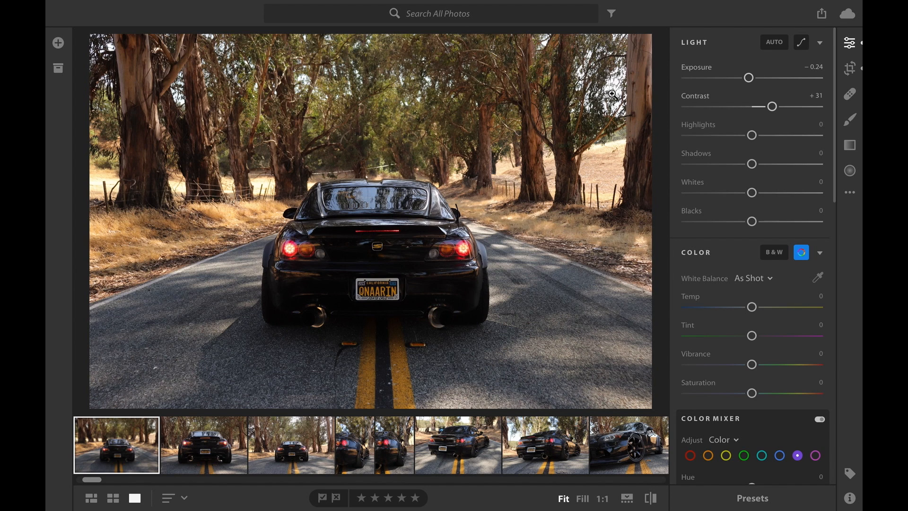
{"action": "left_click_drag", "start_coordinate": [755, 135], "coordinate": [718, 139]}
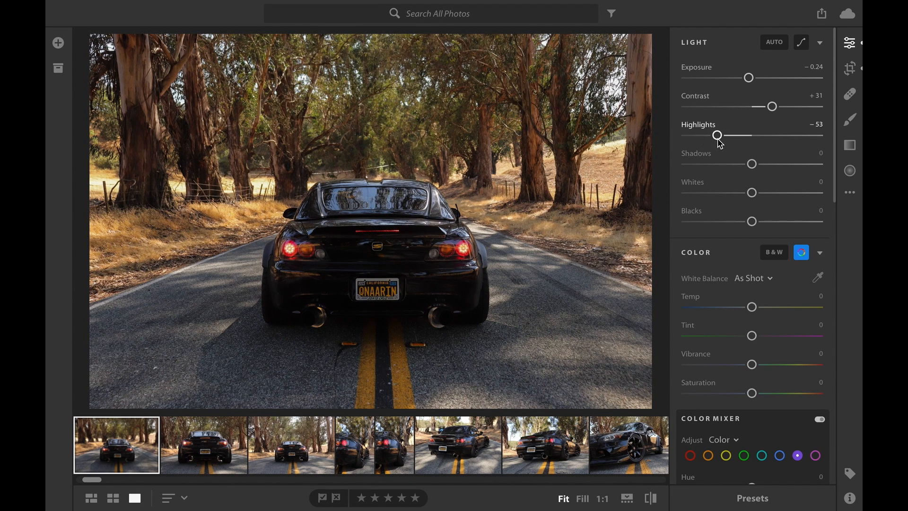
{"action": "left_click_drag", "start_coordinate": [752, 193], "coordinate": [729, 198]}
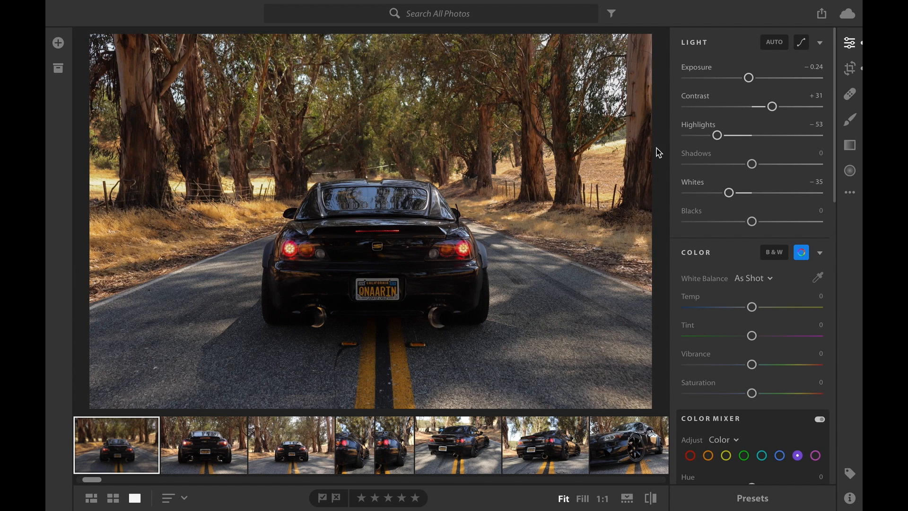
{"action": "left_click_drag", "start_coordinate": [752, 165], "coordinate": [789, 167]}
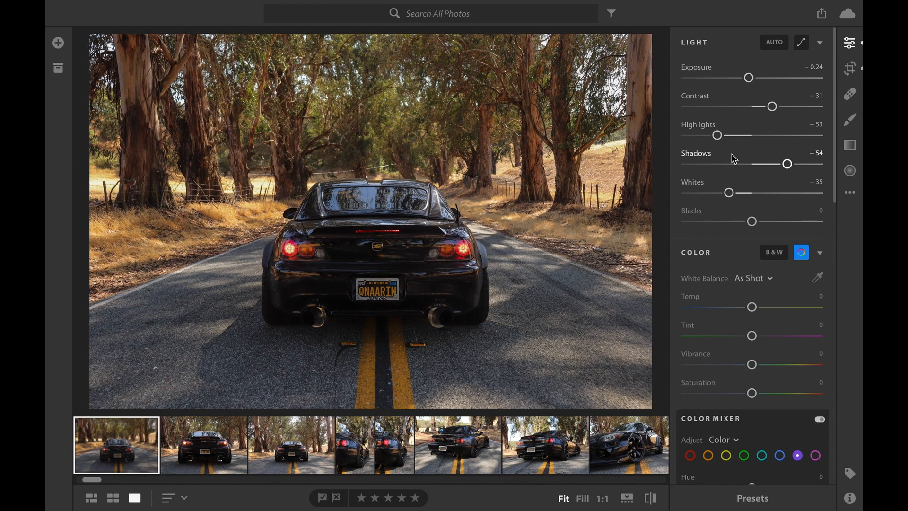
Set the photo's Vibrance to +30 and its white balance to Temp −10 and Tint −9.
{"action": "scroll", "coordinate": [734, 159], "scroll_direction": "down", "scroll_amount": 4}
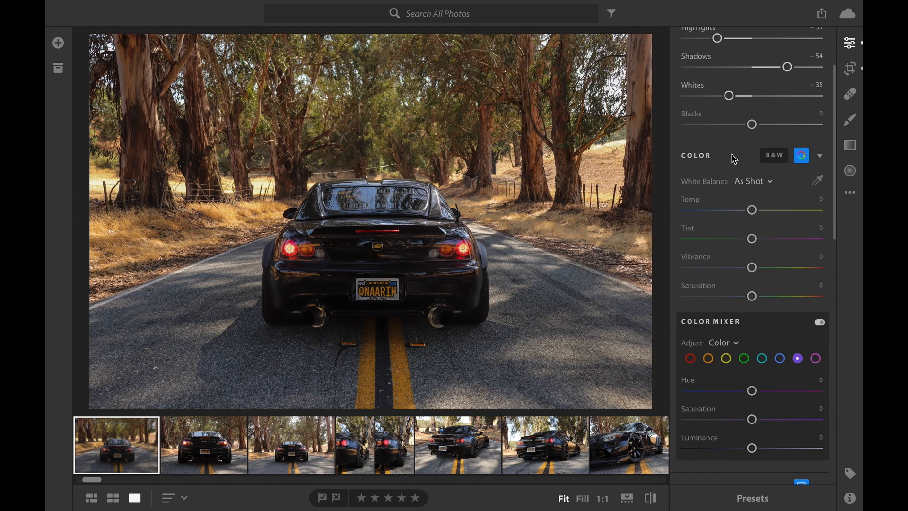
{"action": "scroll", "coordinate": [733, 194], "scroll_direction": "down", "scroll_amount": 1}
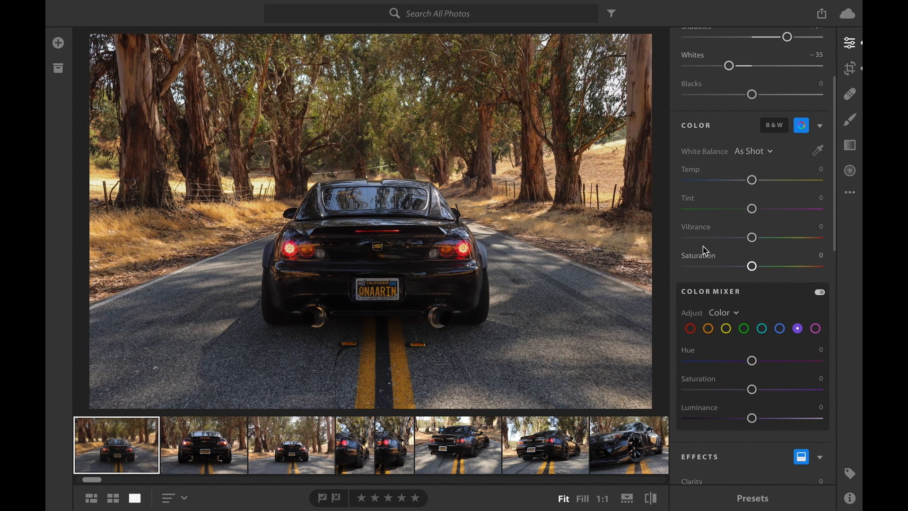
{"action": "left_click_drag", "start_coordinate": [752, 237], "coordinate": [773, 243]}
{"action": "left_click_drag", "start_coordinate": [754, 181], "coordinate": [746, 183]}
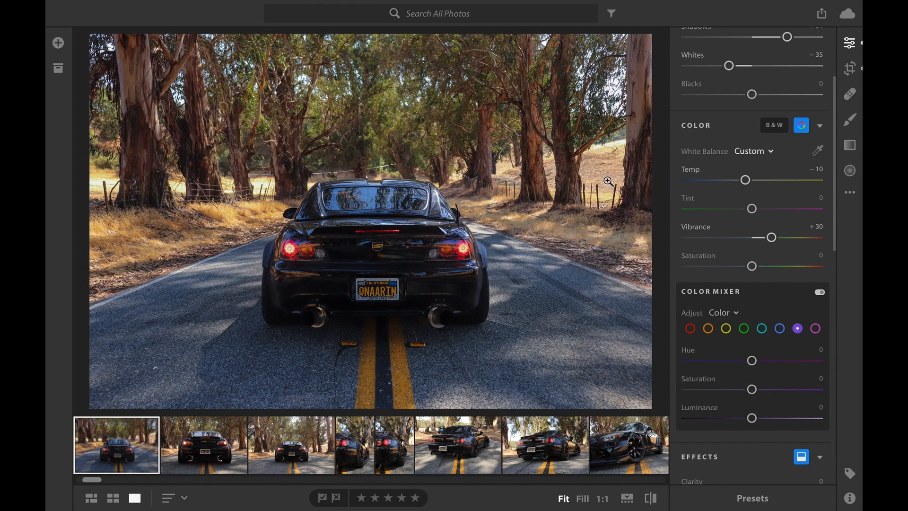
{"action": "left_click", "coordinate": [752, 210]}
{"action": "left_click_drag", "start_coordinate": [755, 214], "coordinate": [749, 216]}
Adjust the greens in the color mixer to Hue −72, Saturation +54 and Luminance +62.
{"action": "scroll", "coordinate": [754, 242], "scroll_direction": "down", "scroll_amount": 4}
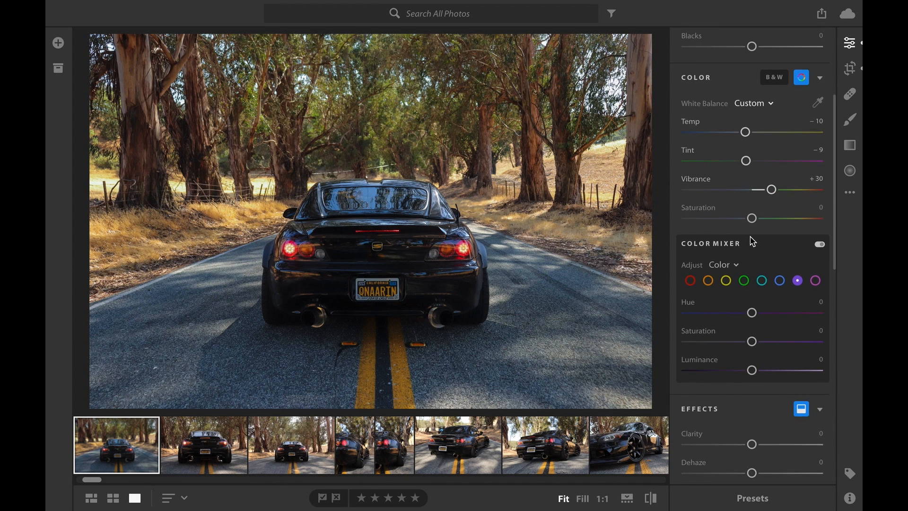
{"action": "scroll", "coordinate": [746, 221], "scroll_direction": "down", "scroll_amount": 1}
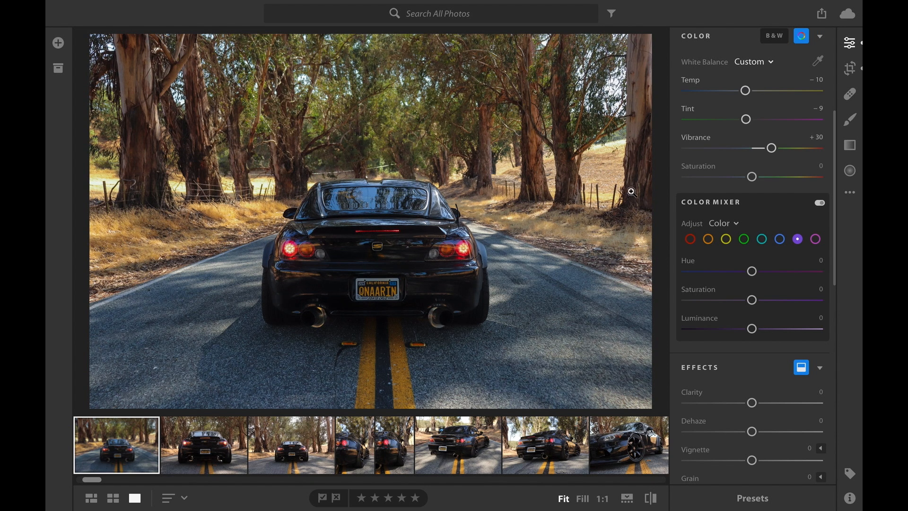
{"action": "left_click", "coordinate": [745, 239]}
{"action": "left_click_drag", "start_coordinate": [753, 273], "coordinate": [705, 283]}
{"action": "left_click_drag", "start_coordinate": [752, 300], "coordinate": [791, 311]}
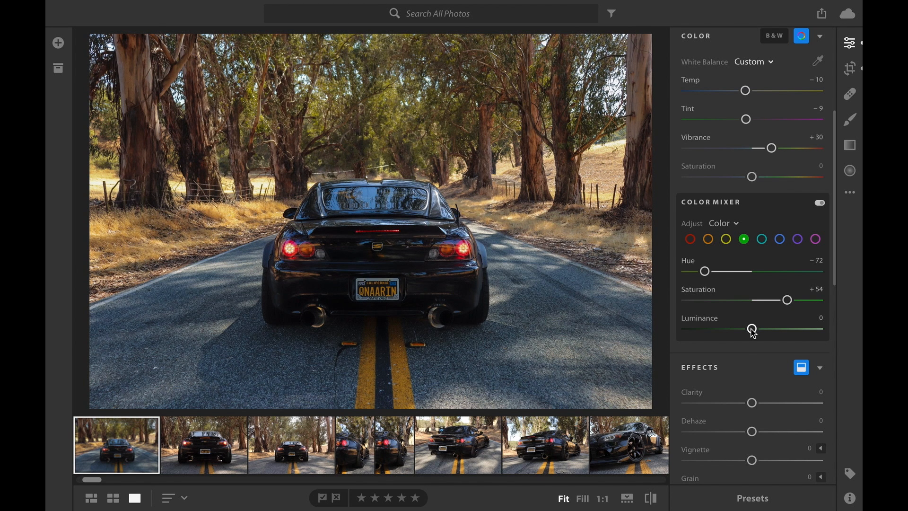
{"action": "left_click_drag", "start_coordinate": [754, 333], "coordinate": [795, 344]}
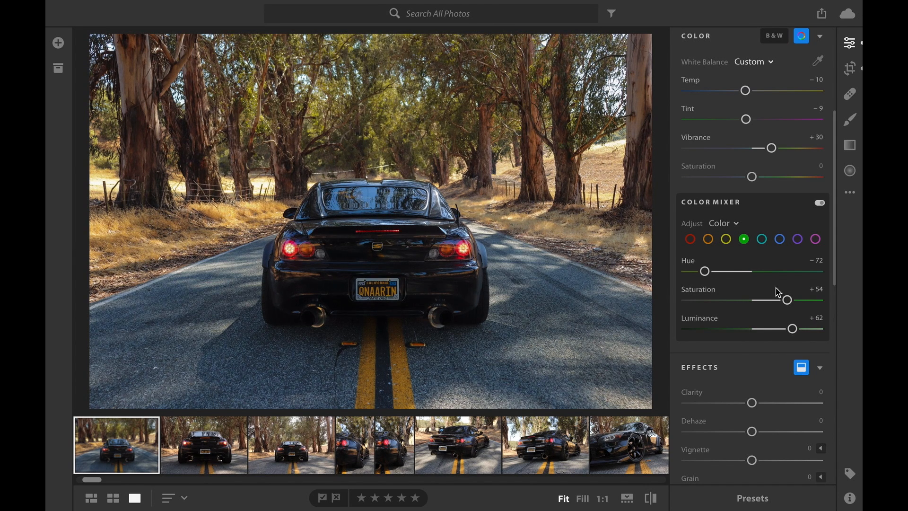
Set the yellows in the color mixer to Hue −62, Saturation +37 and Luminance +26, and the reds to Luminance +50.
{"action": "left_click", "coordinate": [727, 240]}
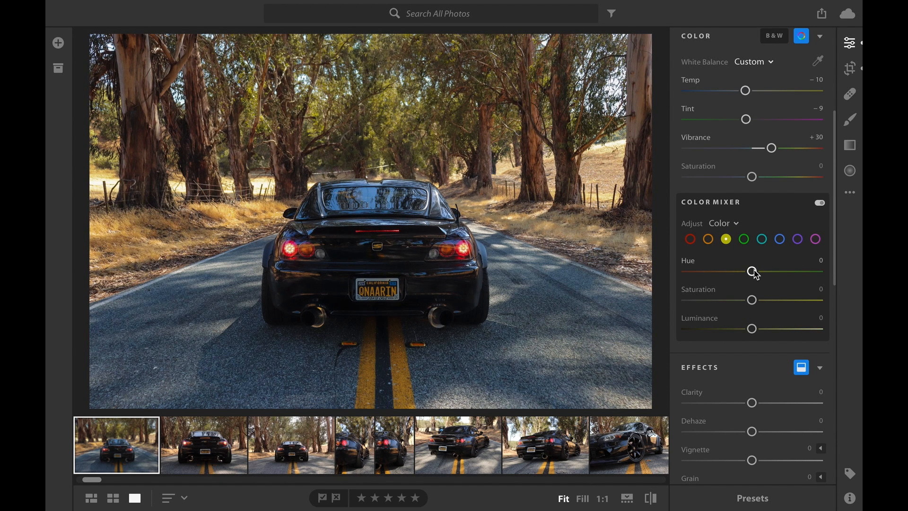
{"action": "left_click_drag", "start_coordinate": [756, 275], "coordinate": [724, 281]}
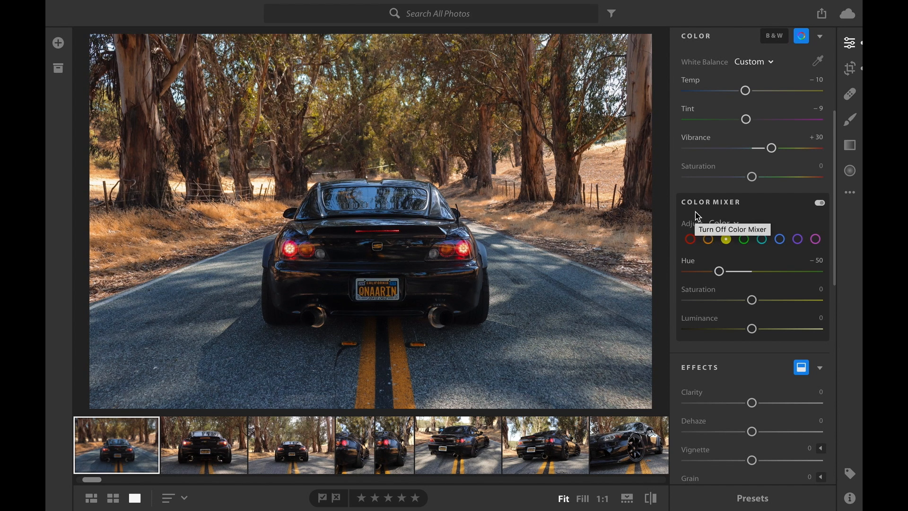
{"action": "left_click_drag", "start_coordinate": [752, 300], "coordinate": [777, 301]}
{"action": "left_click_drag", "start_coordinate": [720, 271], "coordinate": [712, 271]}
{"action": "left_click_drag", "start_coordinate": [757, 328], "coordinate": [771, 332]}
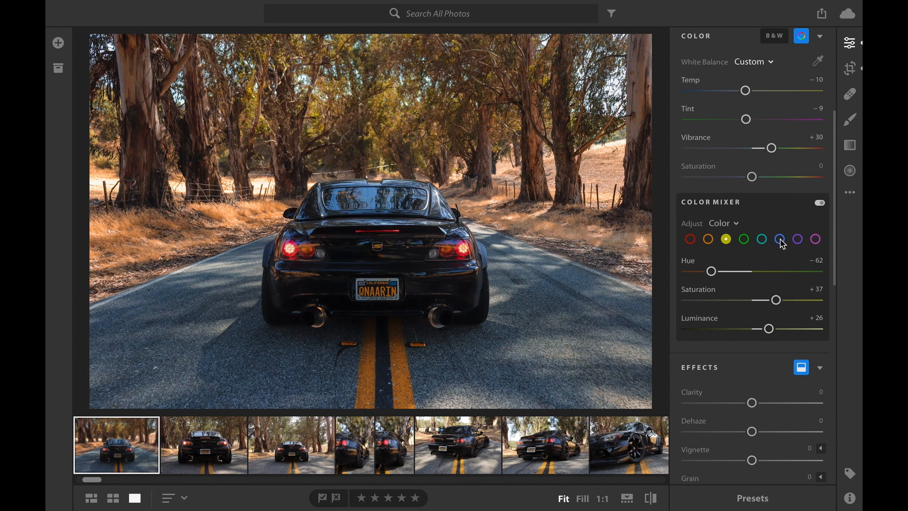
{"action": "left_click", "coordinate": [691, 238]}
{"action": "left_click_drag", "start_coordinate": [752, 329], "coordinate": [787, 334]}
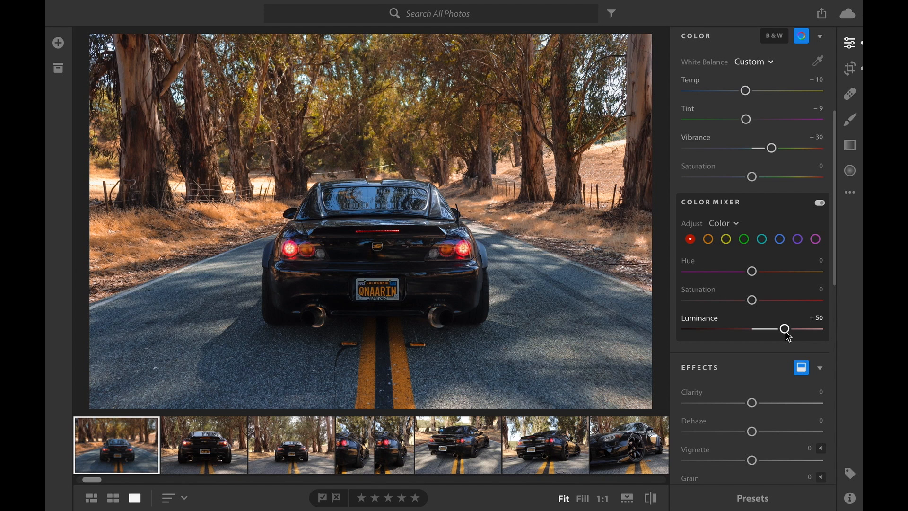
Strongly reduce the saturation of the purples in the color mixer and set magenta saturation to −100.
{"action": "left_click", "coordinate": [799, 240]}
{"action": "mouse_move", "coordinate": [753, 302]}
{"action": "left_mouse_down"}
{"action": "mouse_move", "coordinate": [699, 300]}
{"action": "mouse_move", "coordinate": [757, 301]}
{"action": "left_mouse_up"}
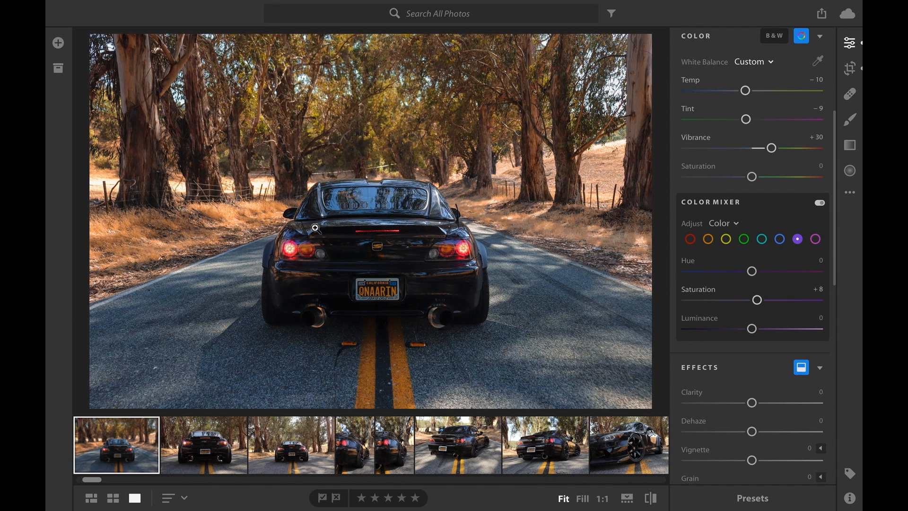
{"action": "left_click_drag", "start_coordinate": [758, 300], "coordinate": [688, 300]}
{"action": "left_click", "coordinate": [816, 239]}
{"action": "left_click_drag", "start_coordinate": [732, 303], "coordinate": [683, 304]}
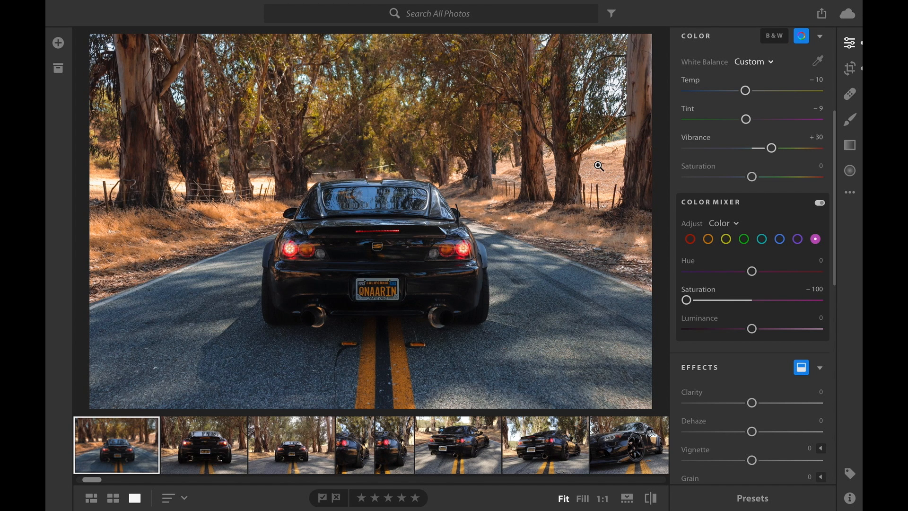
Apply effects to the photo with Clarity +33, Vignette −11 and Dehaze −5.
{"action": "scroll", "coordinate": [756, 306], "scroll_direction": "down", "scroll_amount": 5}
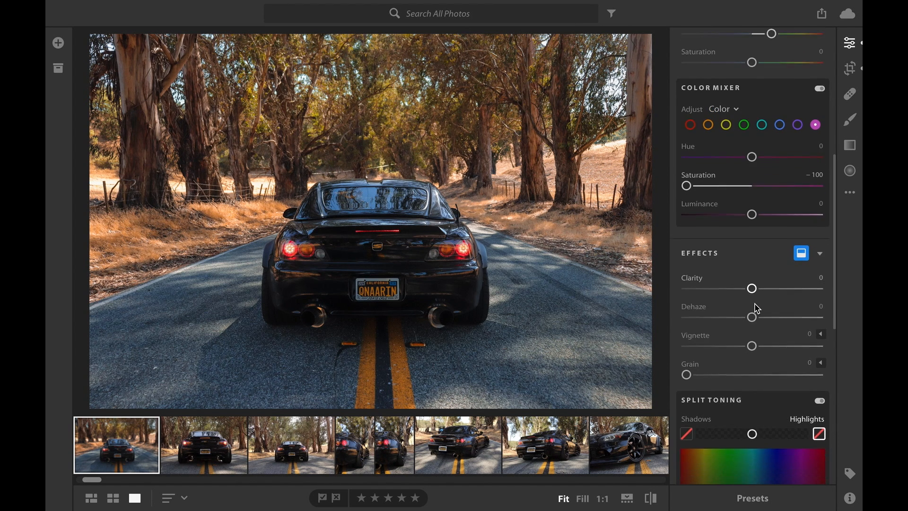
{"action": "left_click_drag", "start_coordinate": [754, 285], "coordinate": [775, 288]}
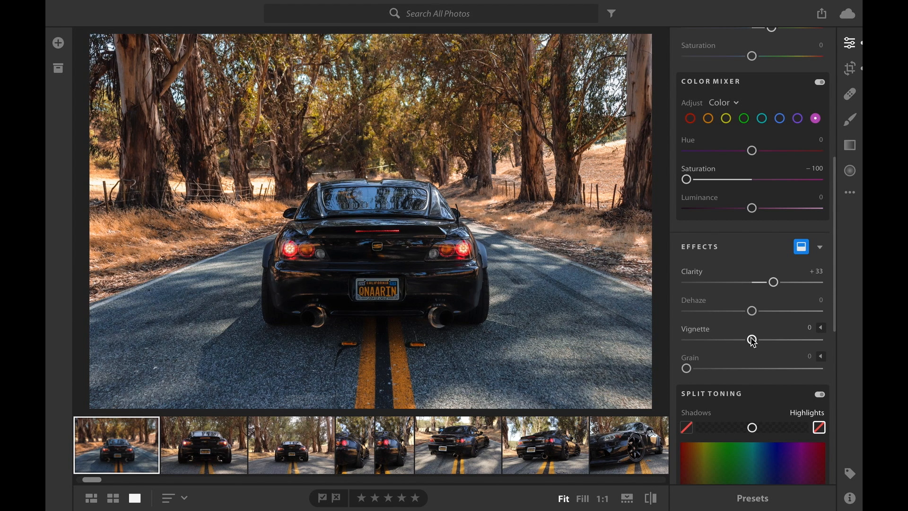
{"action": "left_click_drag", "start_coordinate": [754, 342], "coordinate": [747, 348]}
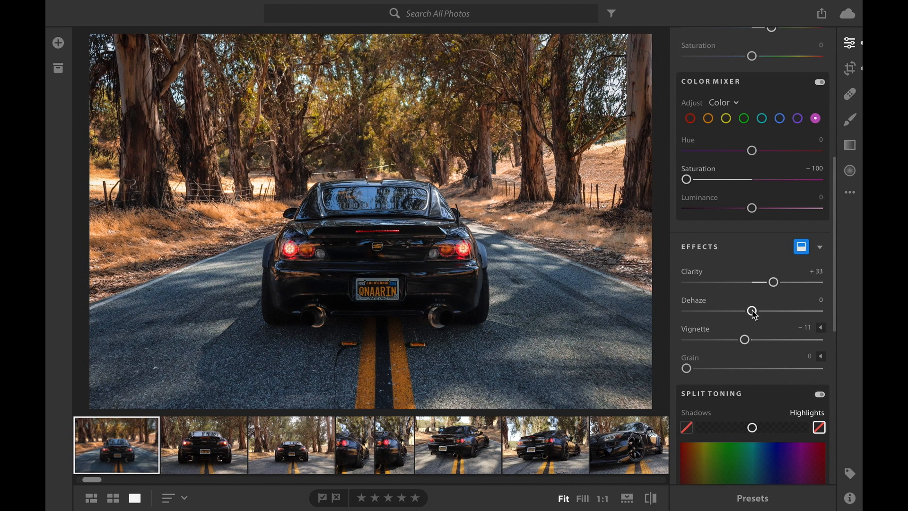
{"action": "mouse_move", "coordinate": [756, 315]}
{"action": "left_mouse_down"}
{"action": "mouse_move", "coordinate": [743, 318]}
{"action": "mouse_move", "coordinate": [752, 317]}
{"action": "left_mouse_up"}
{"action": "scroll", "coordinate": [791, 314], "scroll_direction": "down", "scroll_amount": 1}
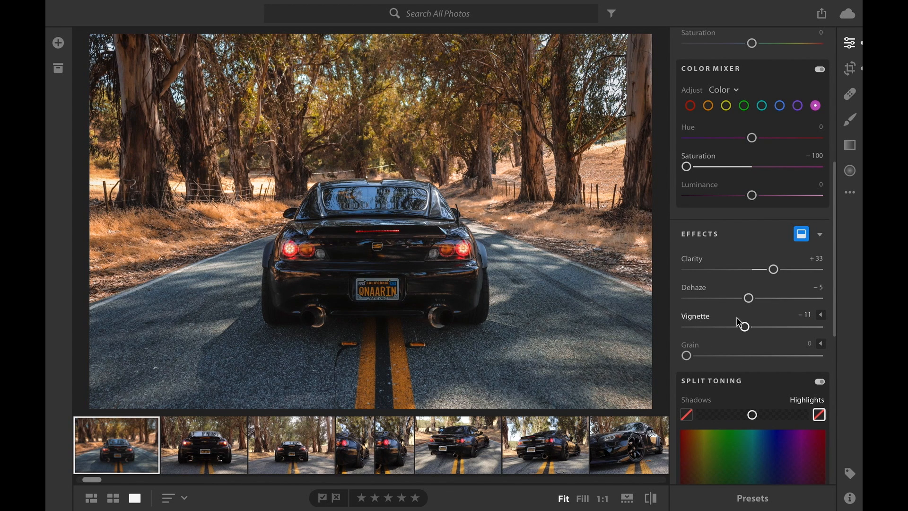
Tint the photo's highlights a warm orange with split toning at Hue 31 and Saturation 21.
{"action": "scroll", "coordinate": [742, 320], "scroll_direction": "down", "scroll_amount": 5}
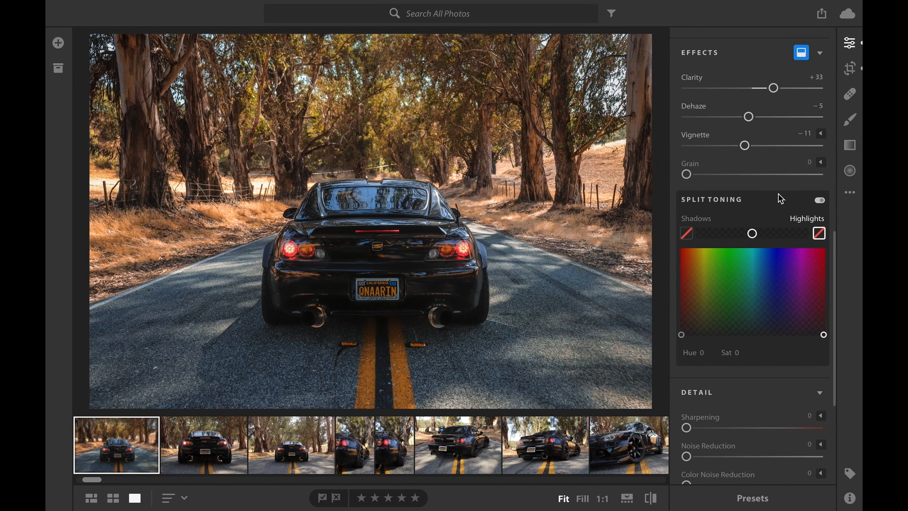
{"action": "scroll", "coordinate": [782, 199], "scroll_direction": "up", "scroll_amount": 1}
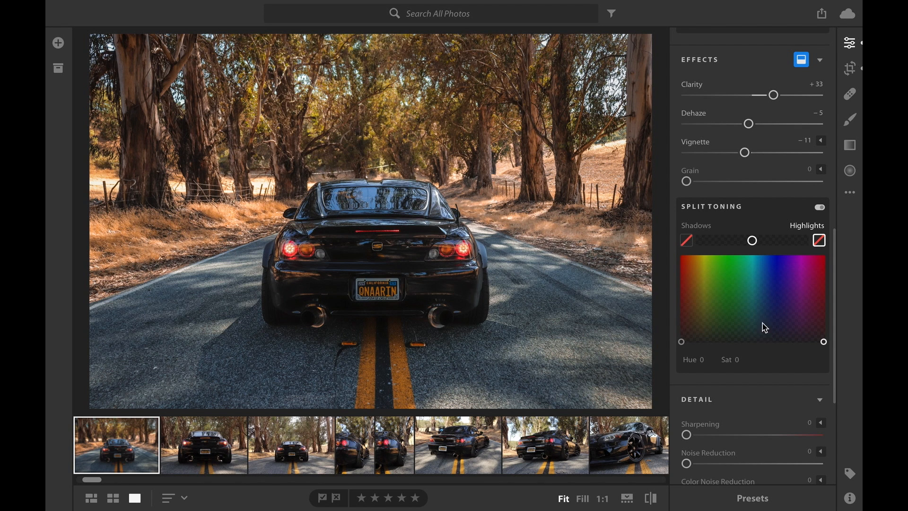
{"action": "left_click_drag", "start_coordinate": [822, 343], "coordinate": [694, 328]}
{"action": "mouse_move", "coordinate": [694, 327]}
{"action": "left_mouse_down"}
{"action": "mouse_move", "coordinate": [694, 315]}
{"action": "mouse_move", "coordinate": [816, 318]}
{"action": "mouse_move", "coordinate": [696, 325]}
{"action": "left_mouse_up"}
{"action": "left_click", "coordinate": [695, 326]}
{"action": "left_click", "coordinate": [689, 321]}
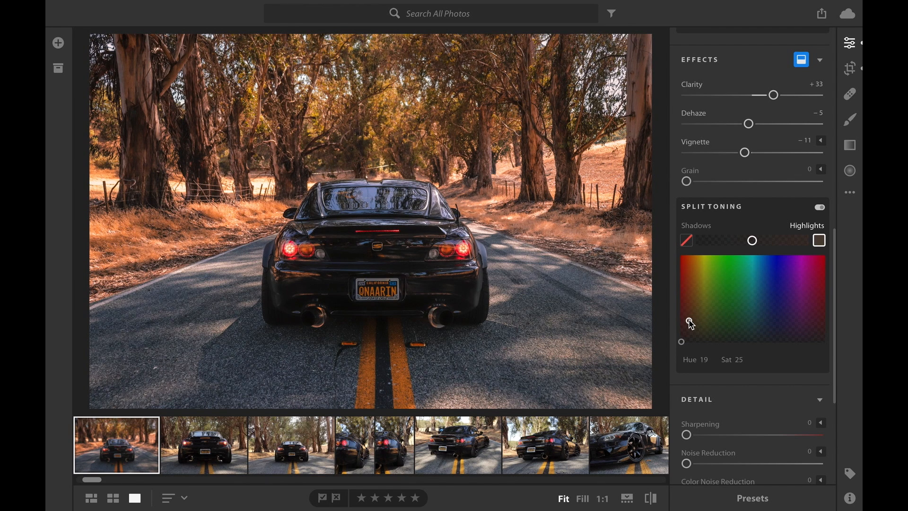
{"action": "left_click", "coordinate": [778, 322]}
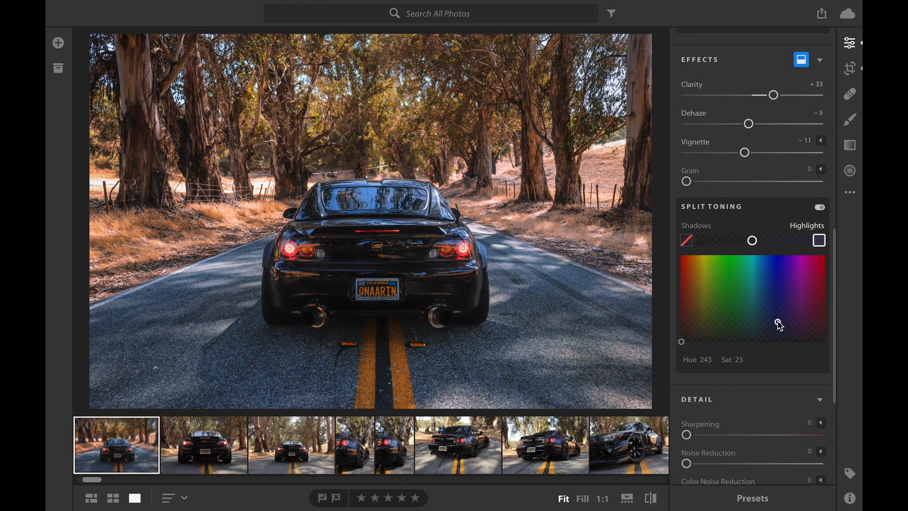
{"action": "left_click_drag", "start_coordinate": [778, 322], "coordinate": [761, 315]}
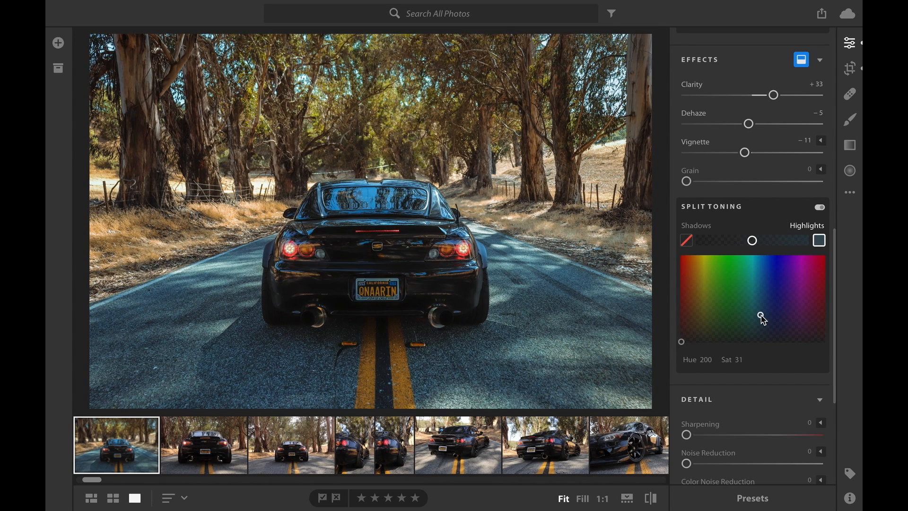
{"action": "left_click", "coordinate": [777, 314]}
{"action": "left_click", "coordinate": [693, 319]}
{"action": "left_click", "coordinate": [694, 324]}
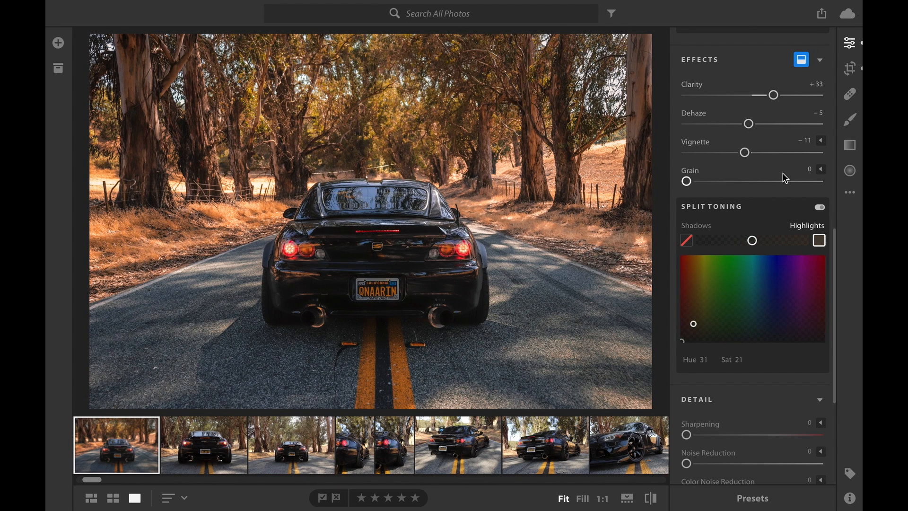
Cool the white balance of the car photo by setting Temp to −16.
{"action": "scroll", "coordinate": [786, 178], "scroll_direction": "up", "scroll_amount": 3}
{"action": "scroll", "coordinate": [786, 178], "scroll_direction": "up", "scroll_amount": 4}
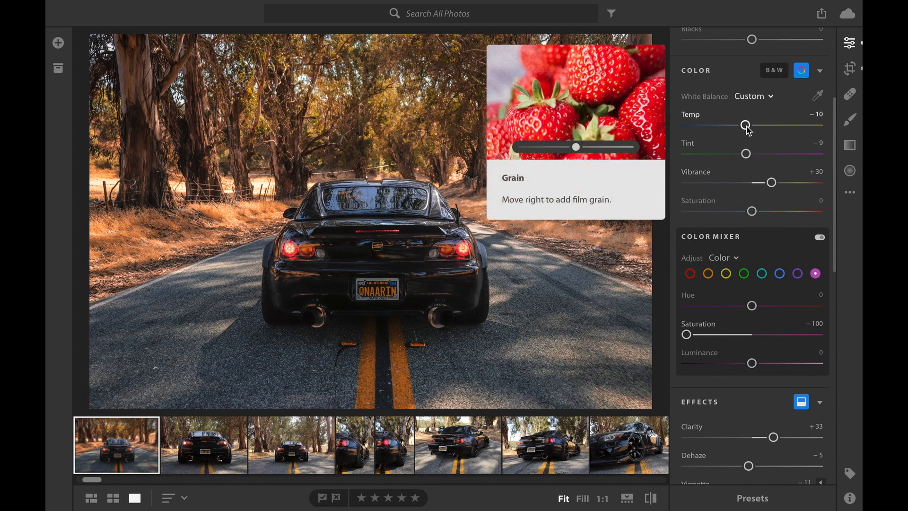
{"action": "mouse_move", "coordinate": [746, 127]}
{"action": "left_mouse_down"}
{"action": "mouse_move", "coordinate": [730, 132]}
{"action": "mouse_move", "coordinate": [745, 133]}
{"action": "left_mouse_up"}
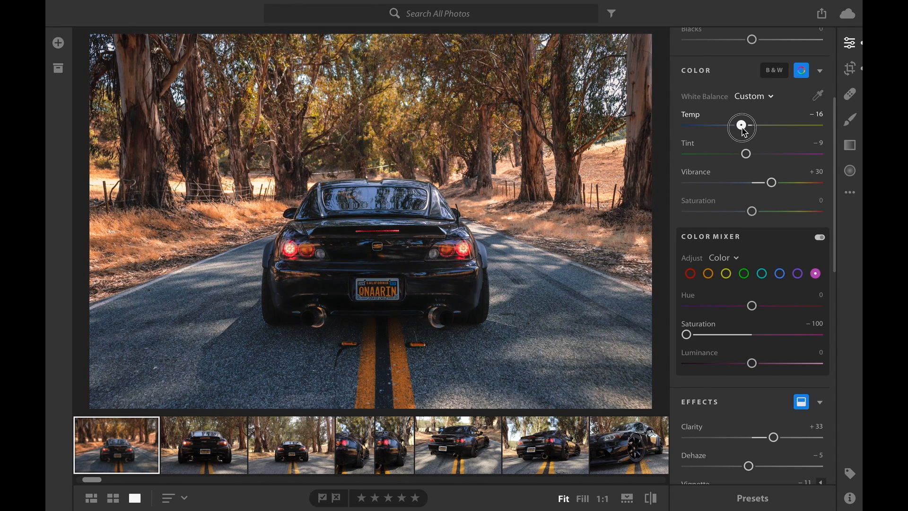
{"action": "left_click_drag", "start_coordinate": [745, 133], "coordinate": [745, 133]}
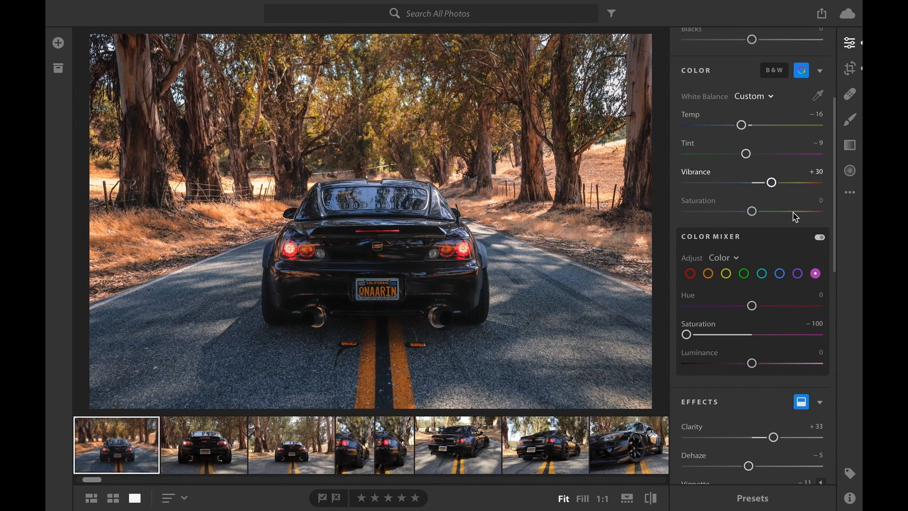
Adjust the aquas in the color mixer to Hue +1, Saturation +49 and Luminance +46.
{"action": "scroll", "coordinate": [793, 210], "scroll_direction": "down", "scroll_amount": 1}
{"action": "left_click", "coordinate": [762, 241]}
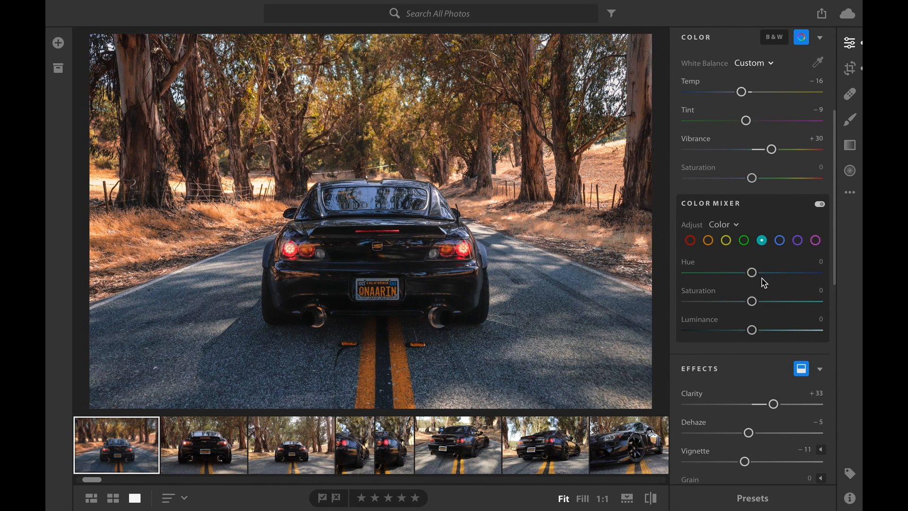
{"action": "left_click_drag", "start_coordinate": [752, 301], "coordinate": [785, 304]}
{"action": "mouse_move", "coordinate": [751, 275]}
{"action": "left_mouse_down"}
{"action": "mouse_move", "coordinate": [793, 275]}
{"action": "mouse_move", "coordinate": [730, 279]}
{"action": "mouse_move", "coordinate": [761, 280]}
{"action": "mouse_move", "coordinate": [754, 275]}
{"action": "left_mouse_up"}
{"action": "left_click_drag", "start_coordinate": [753, 331], "coordinate": [785, 338]}
Review the remaining edit settings, hide them, and compare the edited car photo with its original version.
{"action": "scroll", "coordinate": [785, 339], "scroll_direction": "down", "scroll_amount": 5}
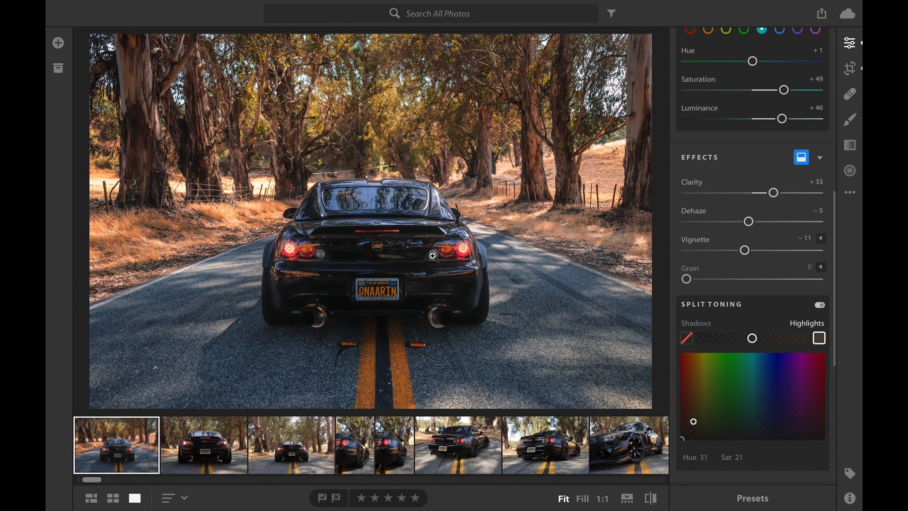
{"action": "scroll", "coordinate": [735, 363], "scroll_direction": "down", "scroll_amount": 4}
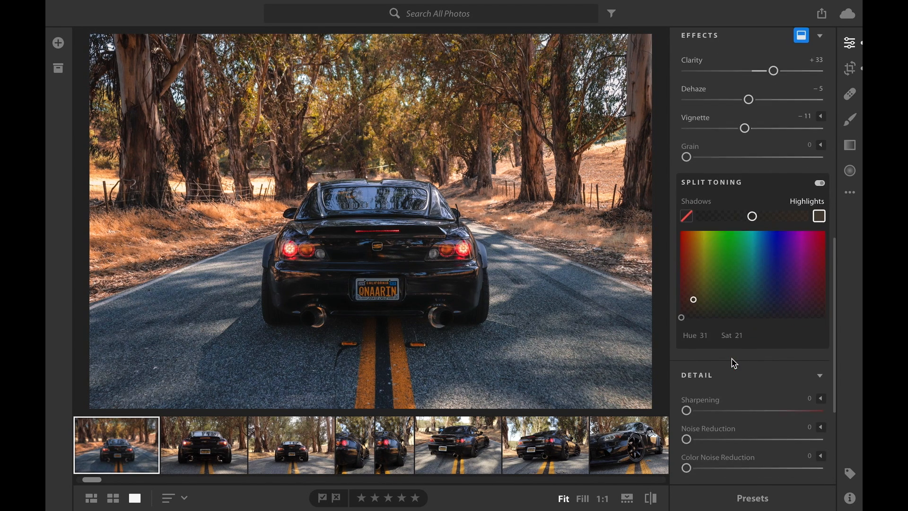
{"action": "scroll", "coordinate": [735, 364], "scroll_direction": "down", "scroll_amount": 2}
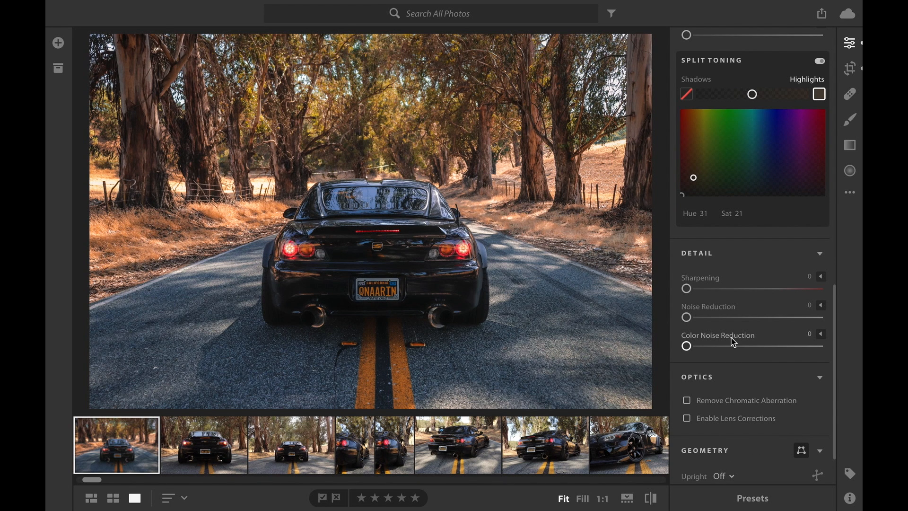
{"action": "scroll", "coordinate": [735, 376], "scroll_direction": "down", "scroll_amount": 1}
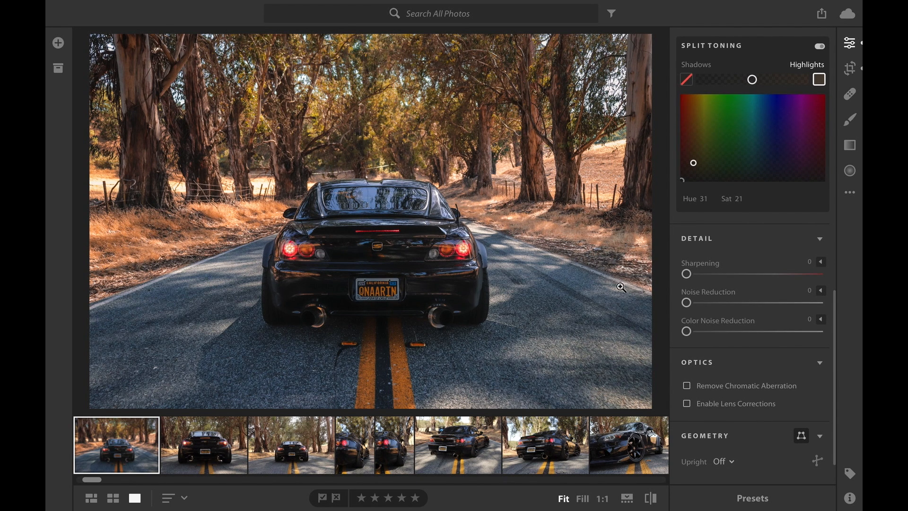
{"action": "key", "text": "e"}
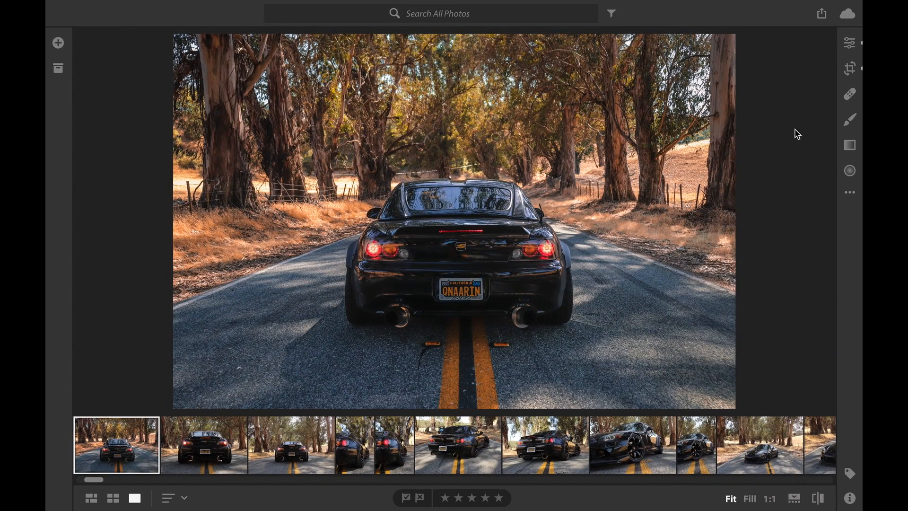
{"action": "left_click", "coordinate": [852, 192]}
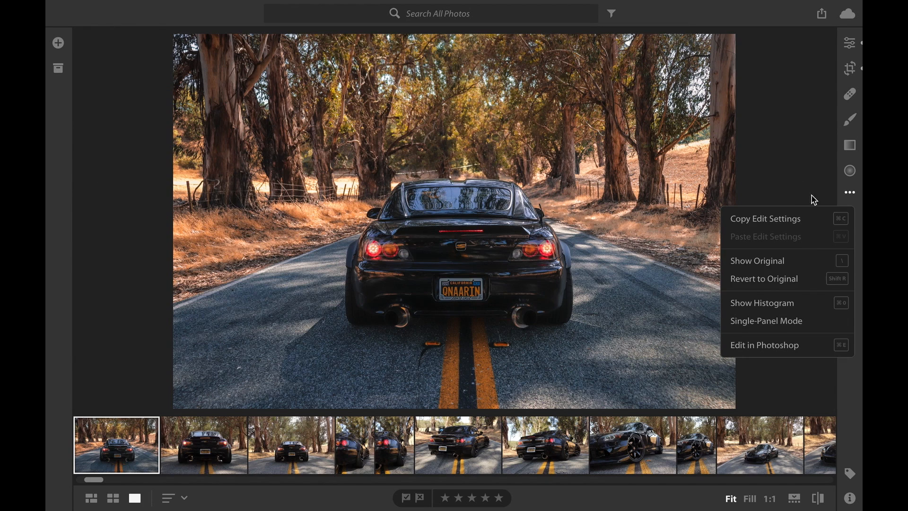
{"action": "left_click", "coordinate": [778, 261]}
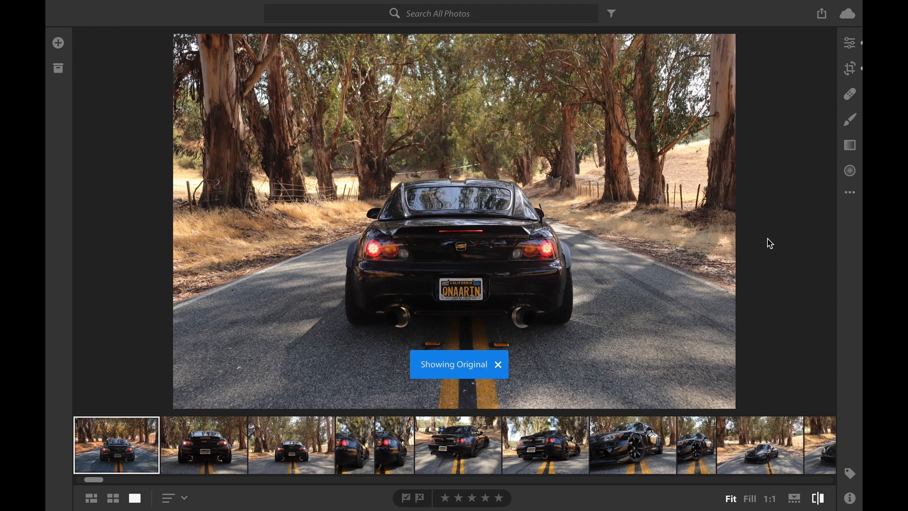
{"action": "left_click", "coordinate": [850, 193]}
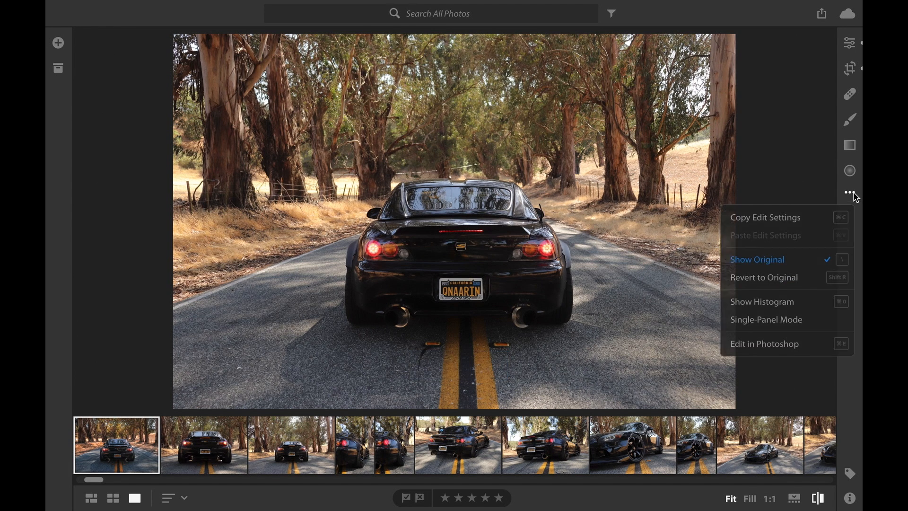
{"action": "left_click", "coordinate": [771, 261]}
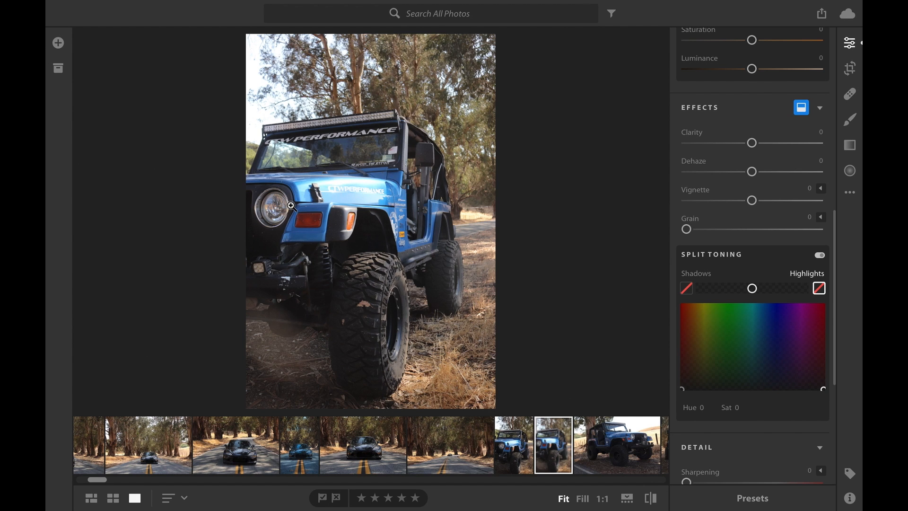
Adjust the blue Jeep photo's light to Exposure +0.05, Contrast +24, Highlights −100, Shadows +45 and Whites −30.
{"action": "scroll", "coordinate": [760, 135], "scroll_direction": "up", "scroll_amount": 5}
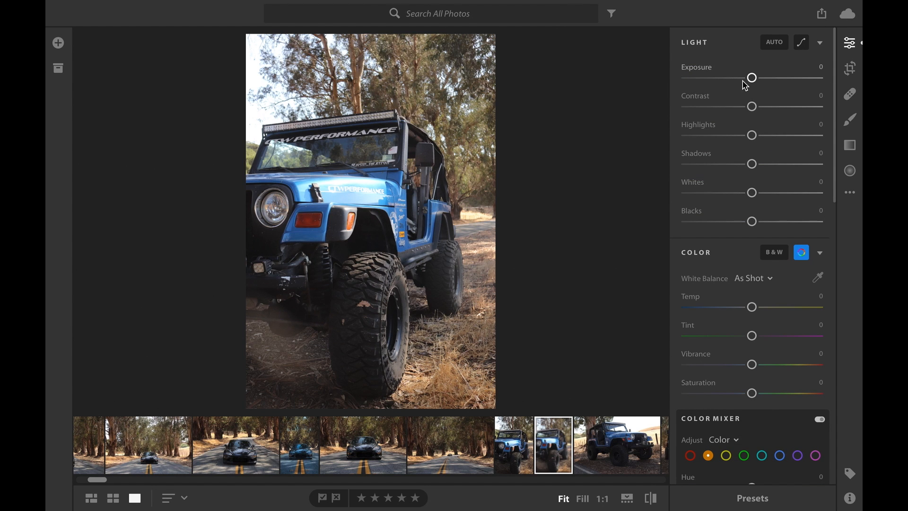
{"action": "left_click_drag", "start_coordinate": [754, 83], "coordinate": [751, 80]}
{"action": "left_click_drag", "start_coordinate": [751, 113], "coordinate": [671, 137]}
{"action": "left_click_drag", "start_coordinate": [751, 77], "coordinate": [755, 83]}
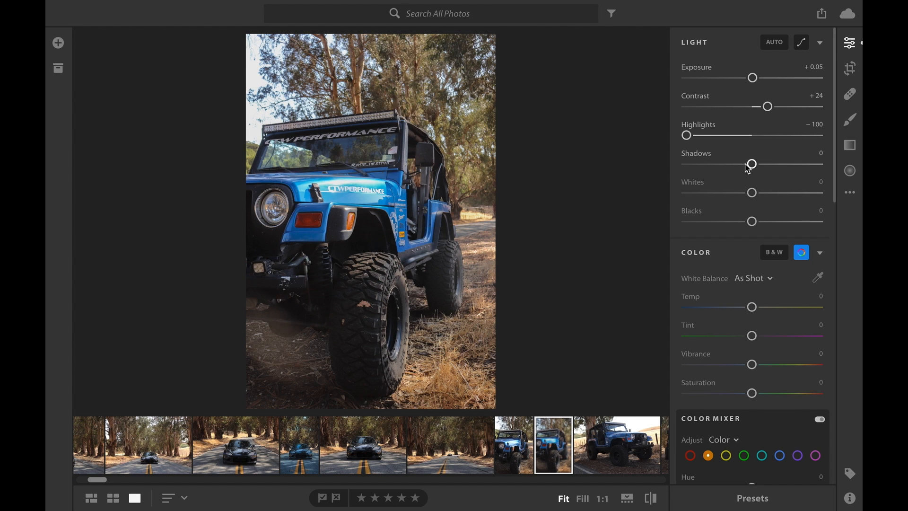
{"action": "left_click_drag", "start_coordinate": [753, 165], "coordinate": [785, 175]}
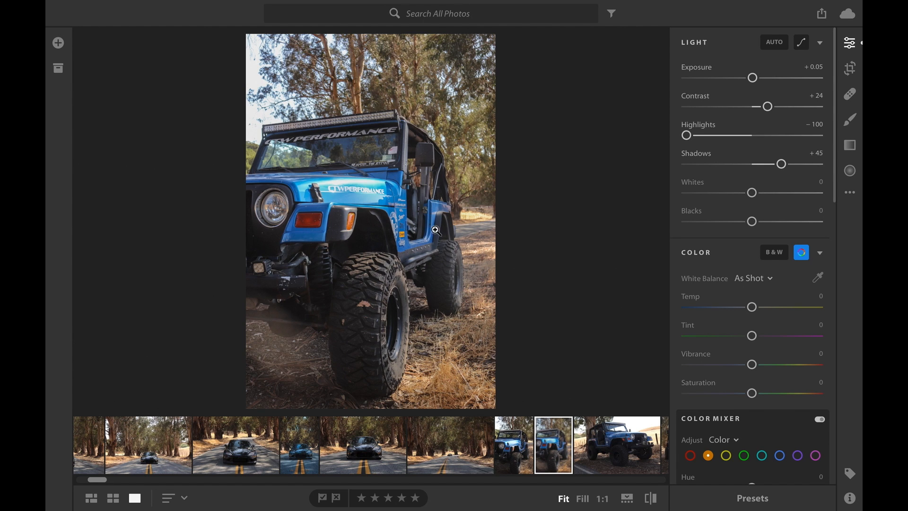
{"action": "left_click_drag", "start_coordinate": [752, 193], "coordinate": [732, 194]}
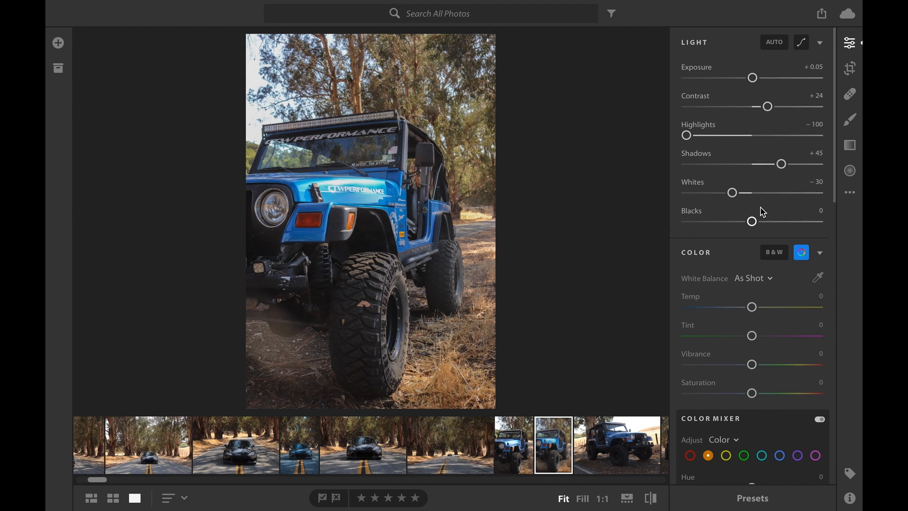
Set the Jeep photo's Vibrance to +31, Temp to −10 and Tint to −9.
{"action": "scroll", "coordinate": [763, 212], "scroll_direction": "down", "scroll_amount": 5}
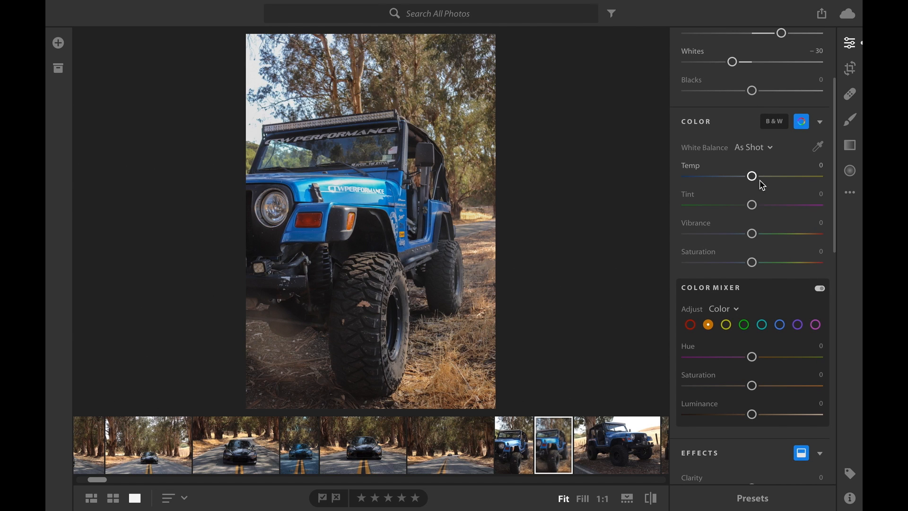
{"action": "left_click_drag", "start_coordinate": [754, 240], "coordinate": [775, 242]}
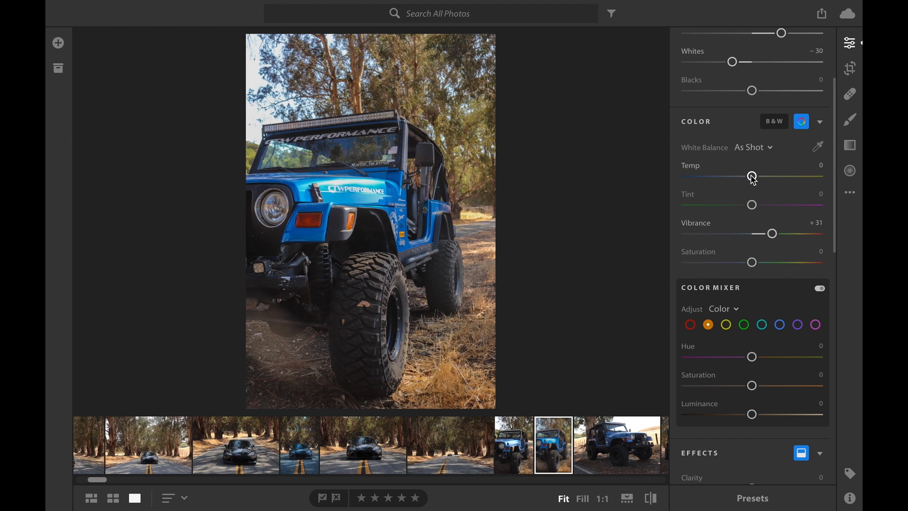
{"action": "left_click_drag", "start_coordinate": [754, 178], "coordinate": [745, 207]}
{"action": "scroll", "coordinate": [771, 209], "scroll_direction": "down", "scroll_amount": 2}
{"action": "scroll", "coordinate": [774, 210], "scroll_direction": "down", "scroll_amount": 3}
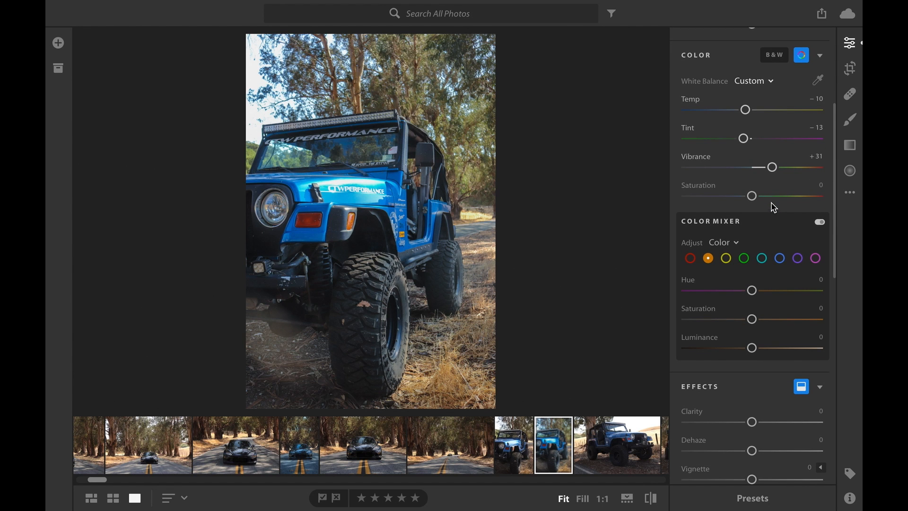
{"action": "left_click_drag", "start_coordinate": [745, 138], "coordinate": [747, 139]}
Shift the Jeep photo's aquas in the color mixer to Hue +100, Saturation +35 and Luminance −23.
{"action": "scroll", "coordinate": [763, 201], "scroll_direction": "down", "scroll_amount": 4}
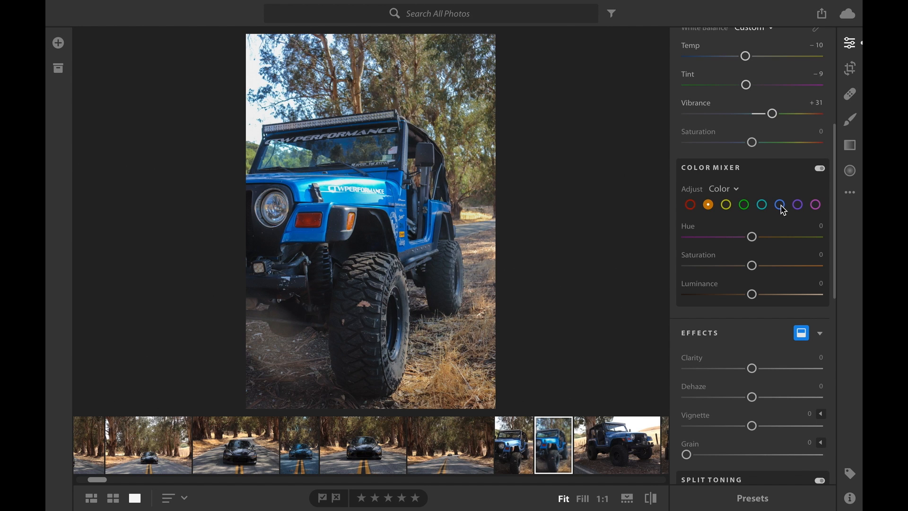
{"action": "left_click", "coordinate": [763, 206]}
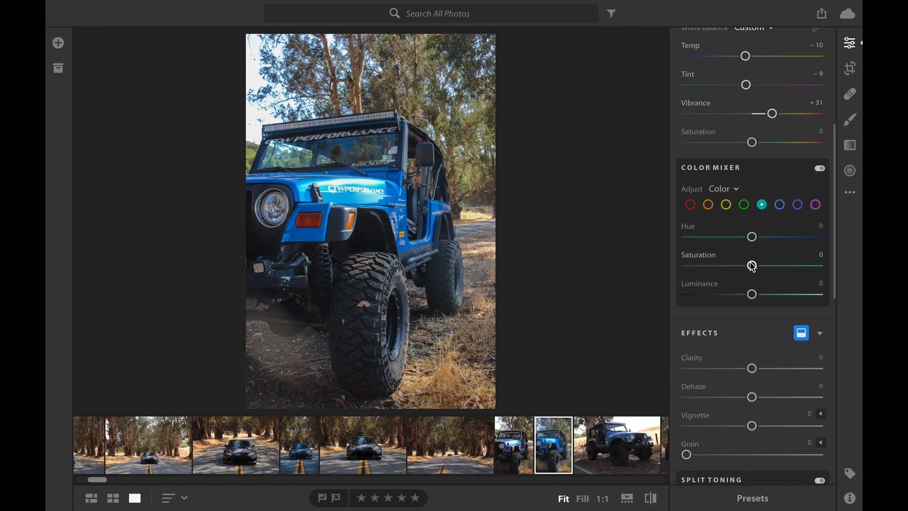
{"action": "left_click", "coordinate": [754, 238]}
{"action": "left_click_drag", "start_coordinate": [754, 240], "coordinate": [848, 236]}
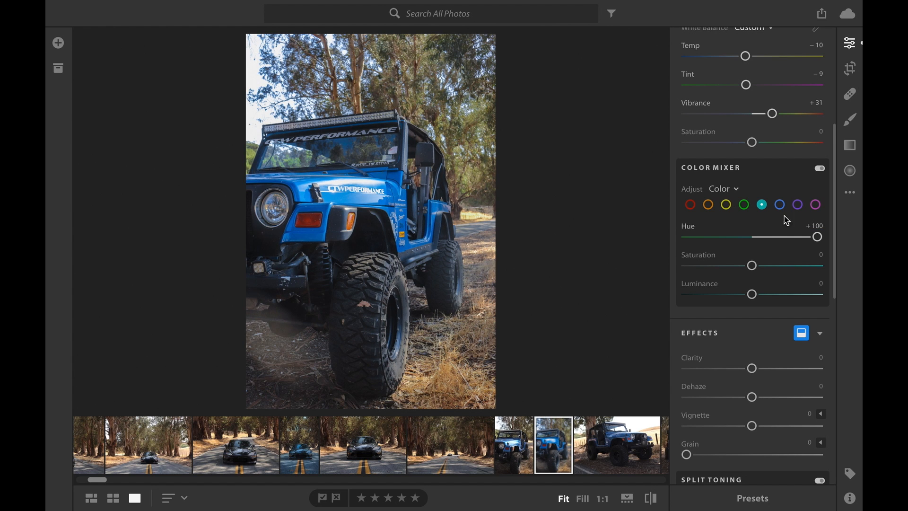
{"action": "left_click_drag", "start_coordinate": [817, 238], "coordinate": [769, 238]}
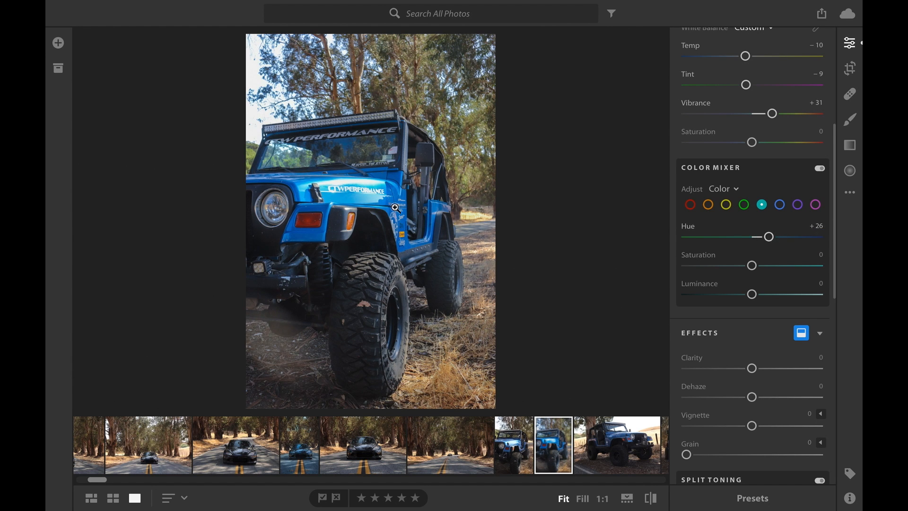
{"action": "left_click_drag", "start_coordinate": [770, 236], "coordinate": [845, 238]}
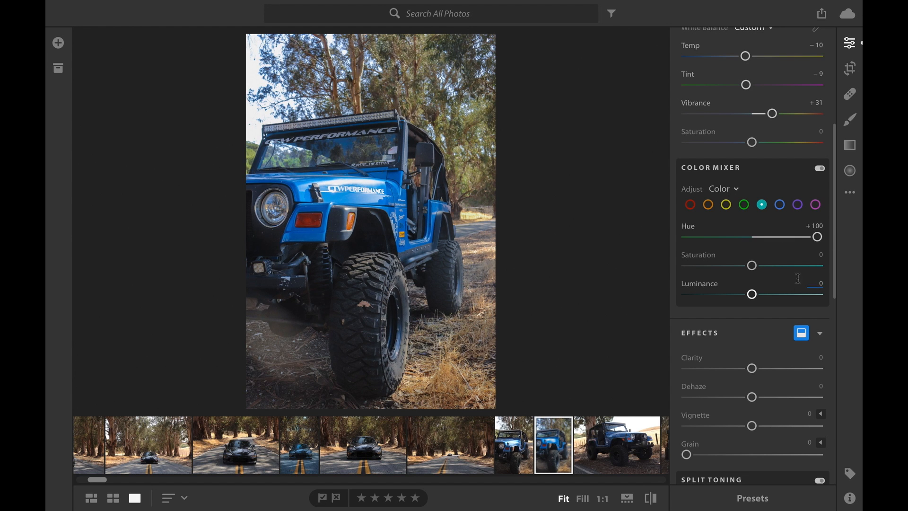
{"action": "left_click_drag", "start_coordinate": [752, 266], "coordinate": [775, 265]}
{"action": "left_click_drag", "start_coordinate": [752, 295], "coordinate": [740, 302]}
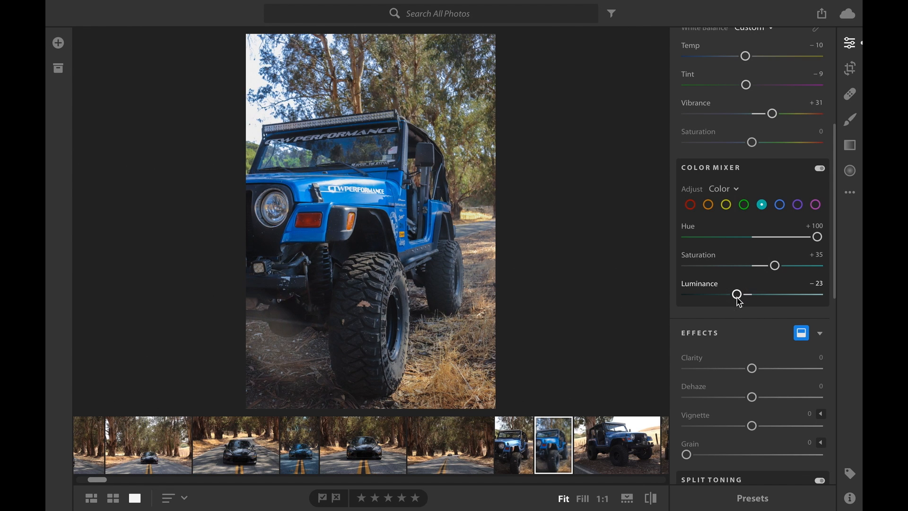
Set the blues' saturation to +38 in the color mixer and lower their luminance very slightly.
{"action": "left_click", "coordinate": [781, 205]}
{"action": "mouse_move", "coordinate": [752, 266]}
{"action": "left_mouse_down"}
{"action": "mouse_move", "coordinate": [771, 272]}
{"action": "mouse_move", "coordinate": [770, 261]}
{"action": "left_mouse_up"}
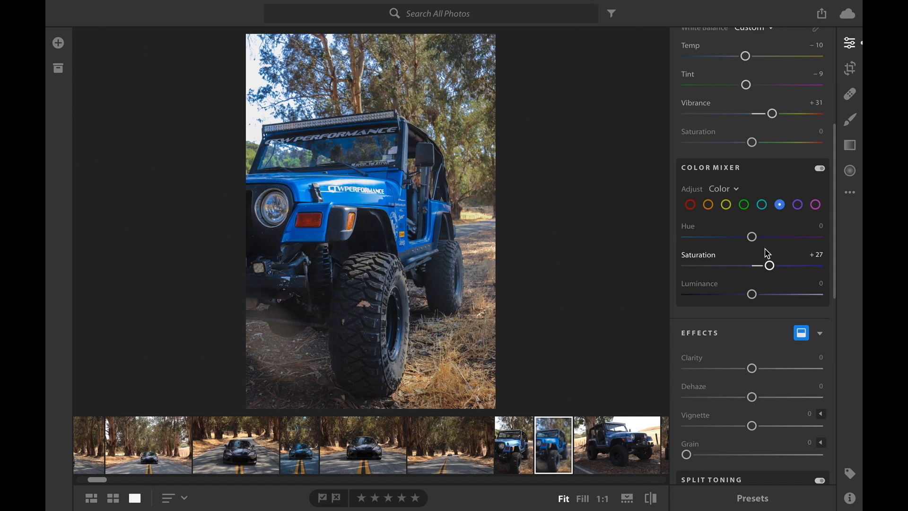
{"action": "left_click_drag", "start_coordinate": [756, 296], "coordinate": [746, 294]}
{"action": "left_click_drag", "start_coordinate": [771, 266], "coordinate": [778, 266]}
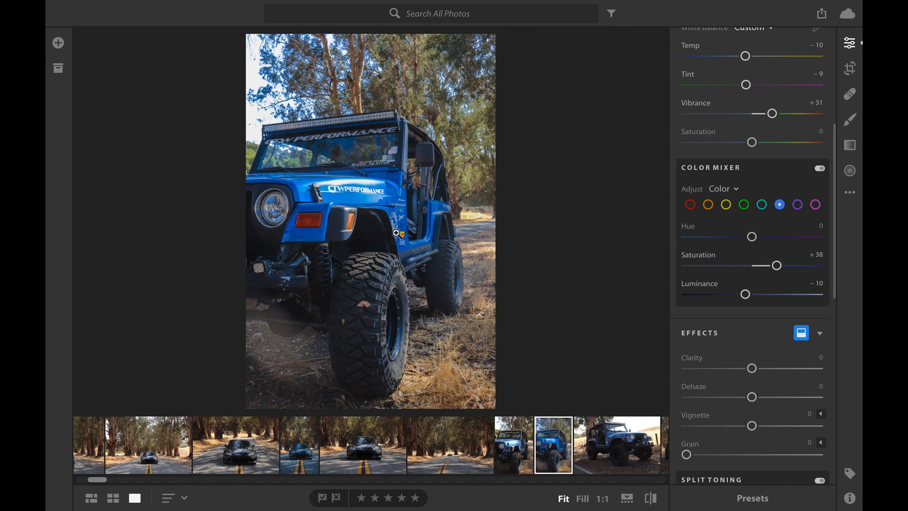
{"action": "left_click_drag", "start_coordinate": [746, 295], "coordinate": [750, 294]}
Set the Jeep photo's greens in the color mixer to Hue −100, Saturation +44 and Luminance +49.
{"action": "left_click", "coordinate": [744, 204]}
{"action": "left_click_drag", "start_coordinate": [753, 237], "coordinate": [686, 237]}
{"action": "left_click_drag", "start_coordinate": [753, 266], "coordinate": [785, 299]}
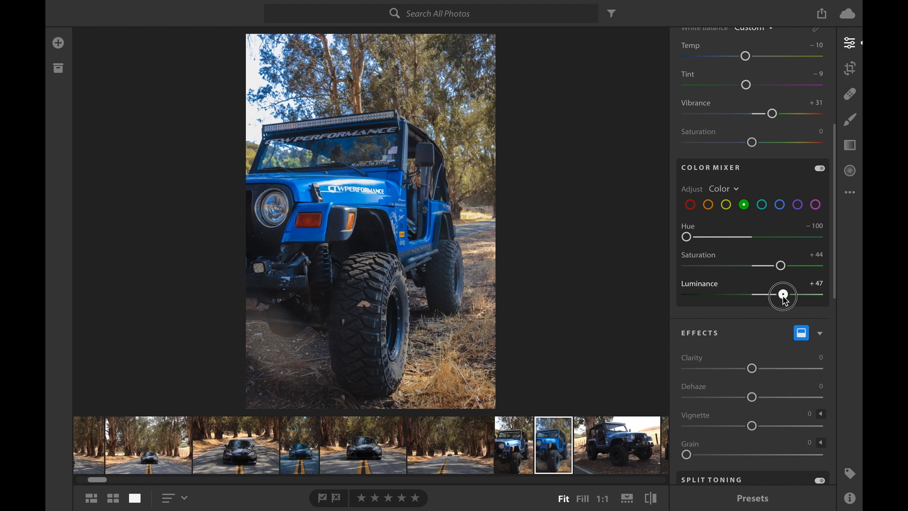
Set the Jeep photo's yellows in the color mixer to Hue −83, Saturation +41 and Luminance +31.
{"action": "left_click", "coordinate": [727, 204]}
{"action": "left_click_drag", "start_coordinate": [752, 237], "coordinate": [718, 240]}
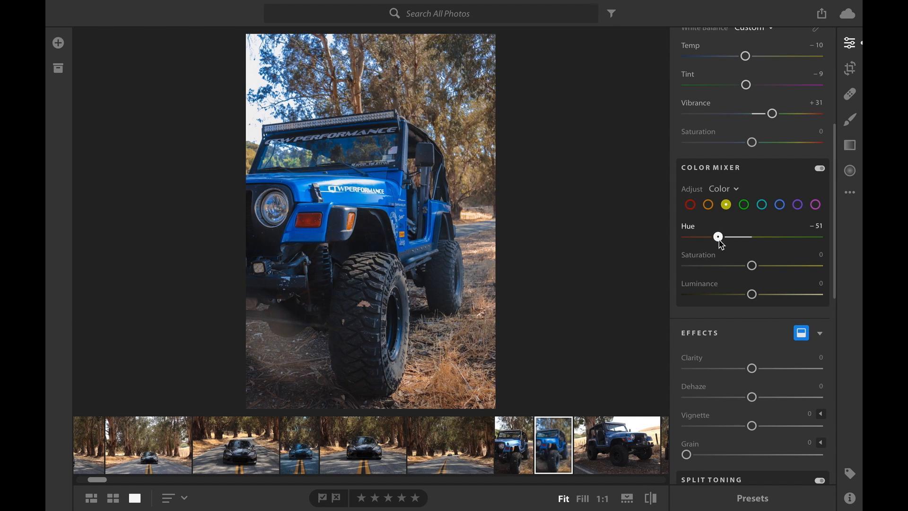
{"action": "left_click_drag", "start_coordinate": [752, 265], "coordinate": [779, 265]}
{"action": "left_click_drag", "start_coordinate": [746, 297], "coordinate": [772, 296]}
{"action": "left_click_drag", "start_coordinate": [720, 237], "coordinate": [702, 242]}
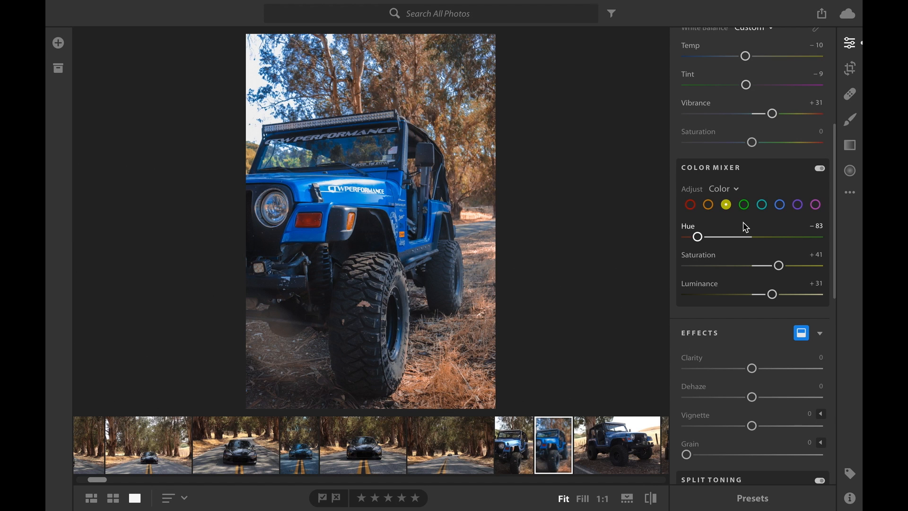
Set the Jeep photo's oranges in the color mixer to Hue −12, Saturation +39 and Luminance −29.
{"action": "left_click", "coordinate": [709, 205]}
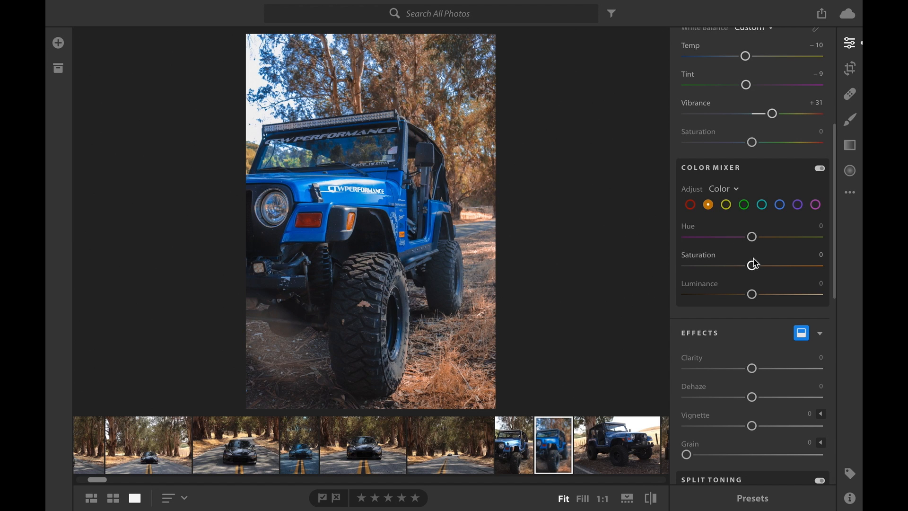
{"action": "left_click_drag", "start_coordinate": [755, 240], "coordinate": [778, 267]}
{"action": "left_click_drag", "start_coordinate": [752, 295], "coordinate": [733, 300]}
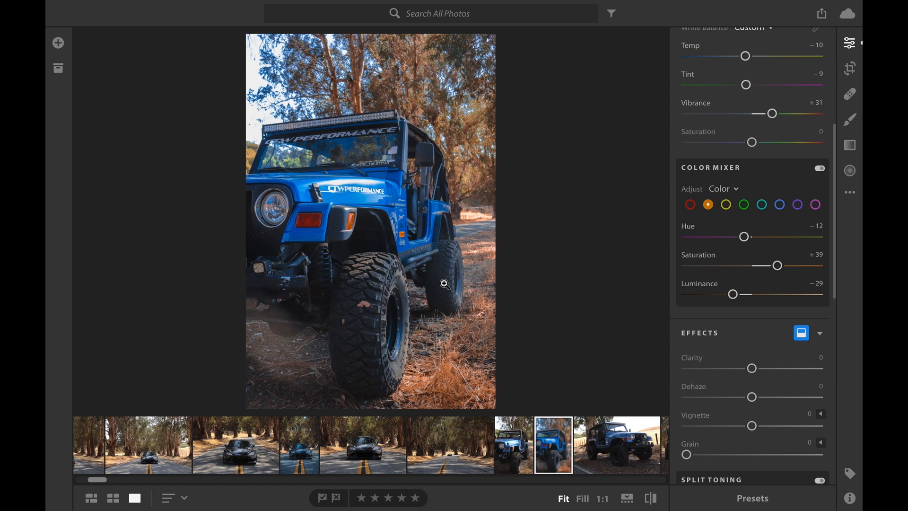
Fully desaturate the Jeep photo's purples and magentas in the color mixer, with the saturation at −100.
{"action": "left_click", "coordinate": [799, 206]}
{"action": "left_click_drag", "start_coordinate": [756, 268], "coordinate": [659, 264]}
{"action": "left_click", "coordinate": [816, 205]}
{"action": "left_click_drag", "start_coordinate": [756, 271], "coordinate": [677, 266]}
Set the Jeep photo's effects to Clarity +39, Vignette −7 and Dehaze −3.
{"action": "scroll", "coordinate": [747, 333], "scroll_direction": "down", "scroll_amount": 1}
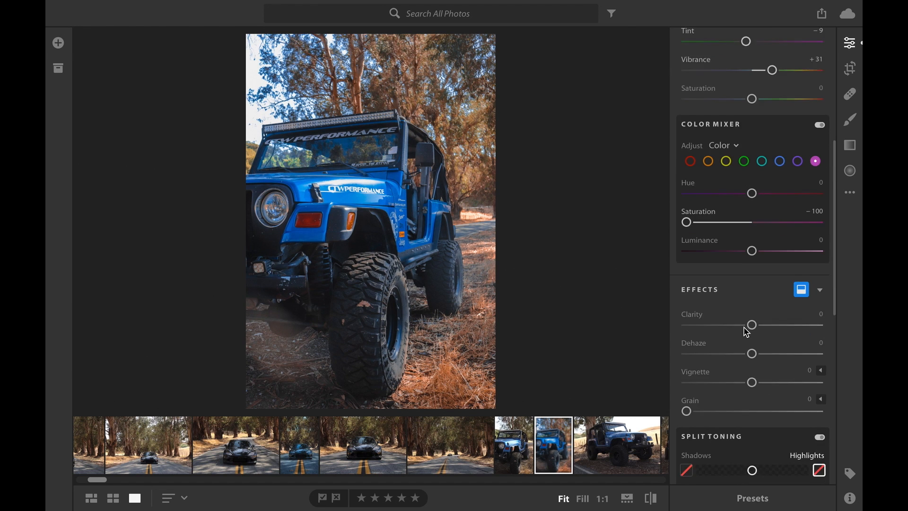
{"action": "scroll", "coordinate": [748, 333], "scroll_direction": "down", "scroll_amount": 2}
{"action": "left_click_drag", "start_coordinate": [753, 216], "coordinate": [782, 224]}
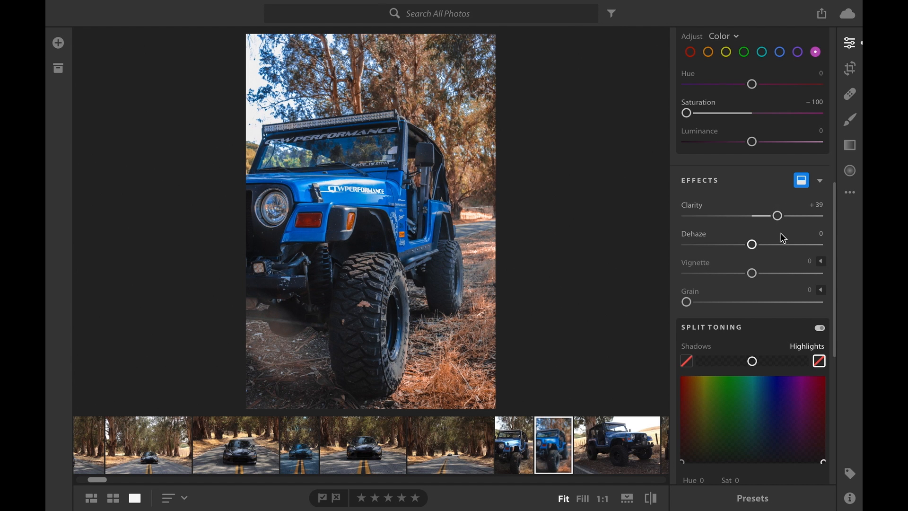
{"action": "scroll", "coordinate": [784, 237], "scroll_direction": "down", "scroll_amount": 1}
{"action": "left_click_drag", "start_coordinate": [753, 274], "coordinate": [748, 277]}
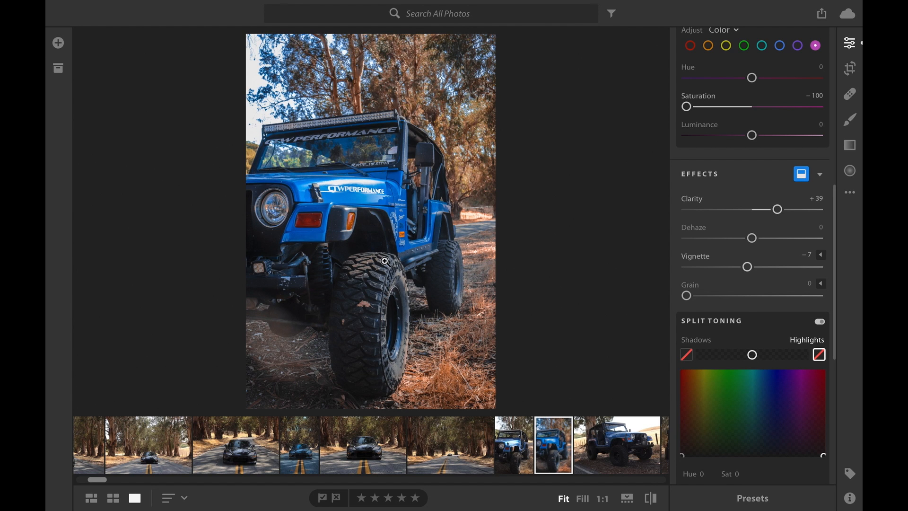
{"action": "left_click_drag", "start_coordinate": [751, 238], "coordinate": [751, 245]}
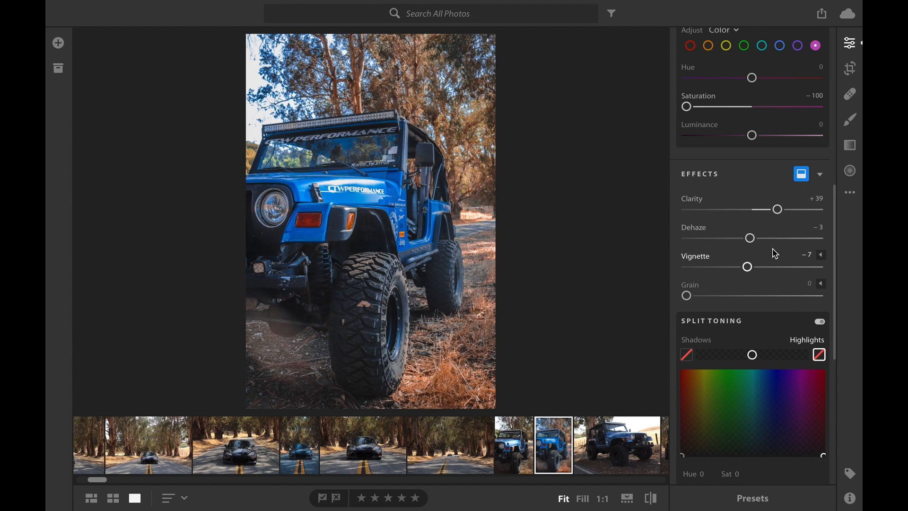
Tint the Jeep photo's highlights a warm orange with split toning at Hue 31 and Sat 26.
{"action": "scroll", "coordinate": [759, 253], "scroll_direction": "down", "scroll_amount": 3}
{"action": "left_click", "coordinate": [695, 293]}
{"action": "mouse_move", "coordinate": [694, 292]}
{"action": "left_mouse_down"}
{"action": "mouse_move", "coordinate": [700, 271]}
{"action": "mouse_move", "coordinate": [691, 288]}
{"action": "left_mouse_up"}
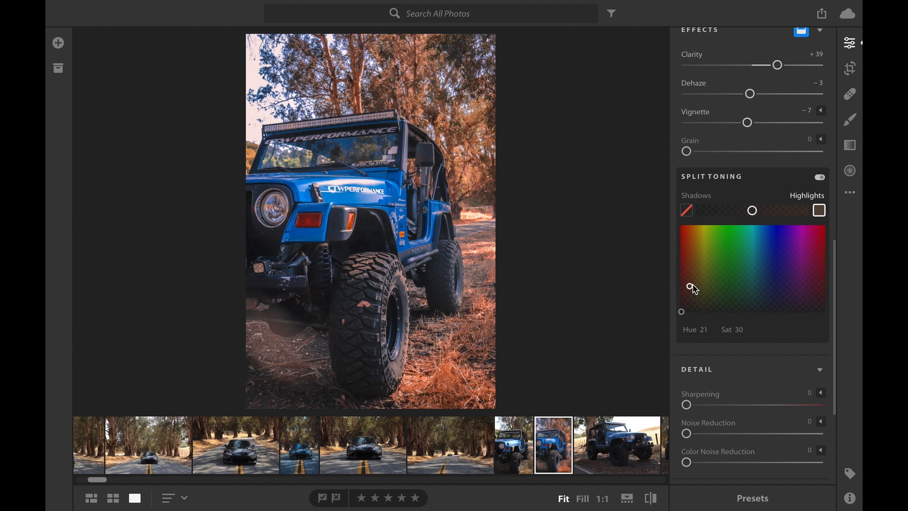
{"action": "left_click_drag", "start_coordinate": [691, 288], "coordinate": [698, 293]}
Compare the edited Jeep photo with its original version, and return to the edited view.
{"action": "left_click", "coordinate": [855, 196]}
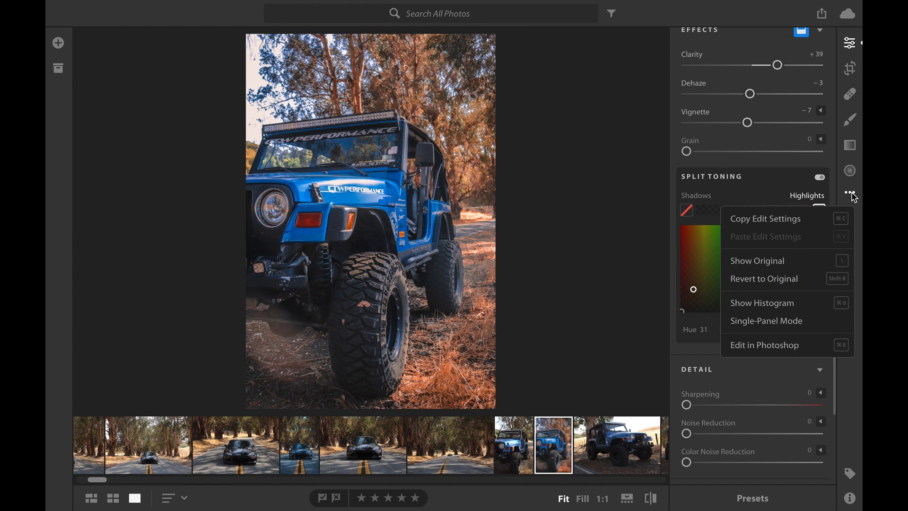
{"action": "left_click", "coordinate": [750, 268]}
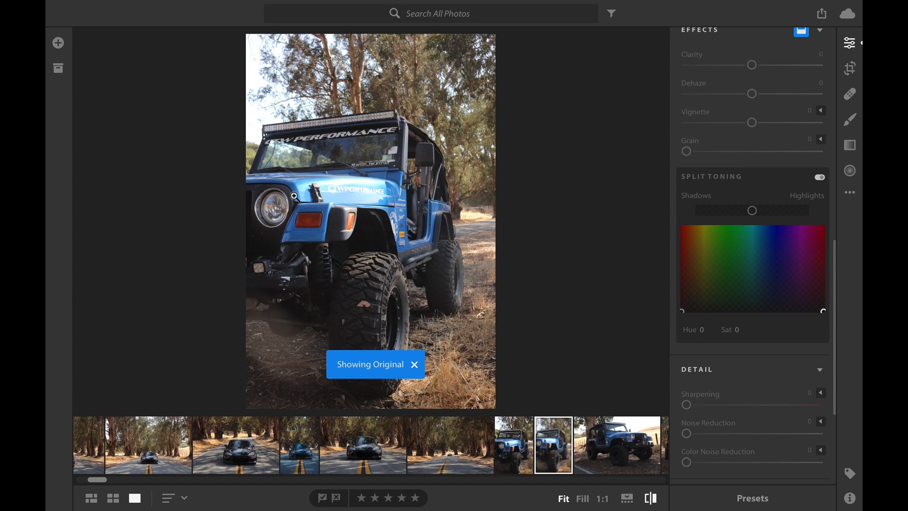
{"action": "left_click", "coordinate": [852, 193]}
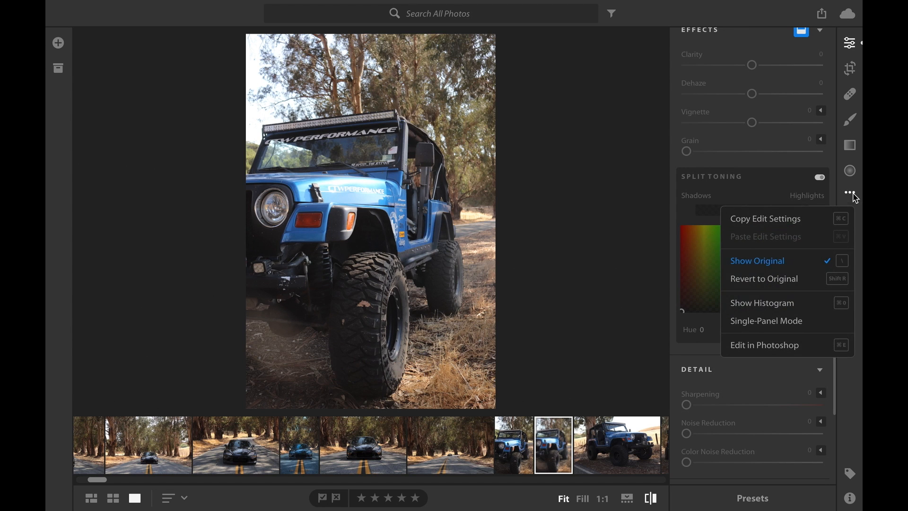
{"action": "left_click", "coordinate": [760, 265]}
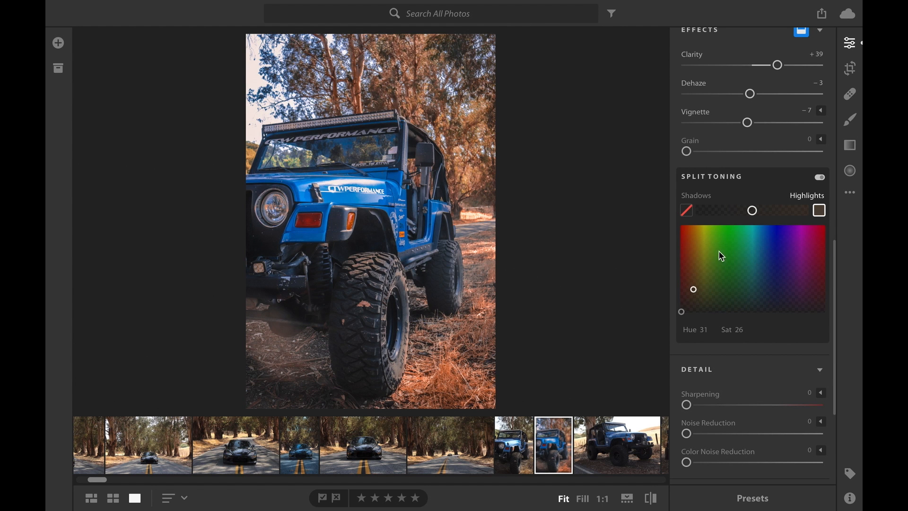
Return to the photo grid and look through the thumbnails of the black car and the blue Jeep.
{"action": "key", "text": "g"}
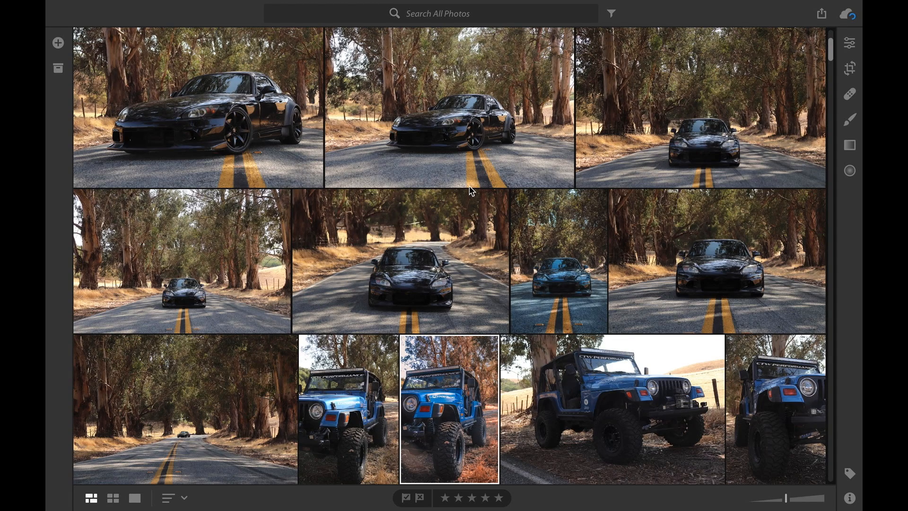
{"action": "scroll", "coordinate": [470, 191], "scroll_direction": "up", "scroll_amount": 3}
{"action": "scroll", "coordinate": [470, 190], "scroll_direction": "up", "scroll_amount": 7}
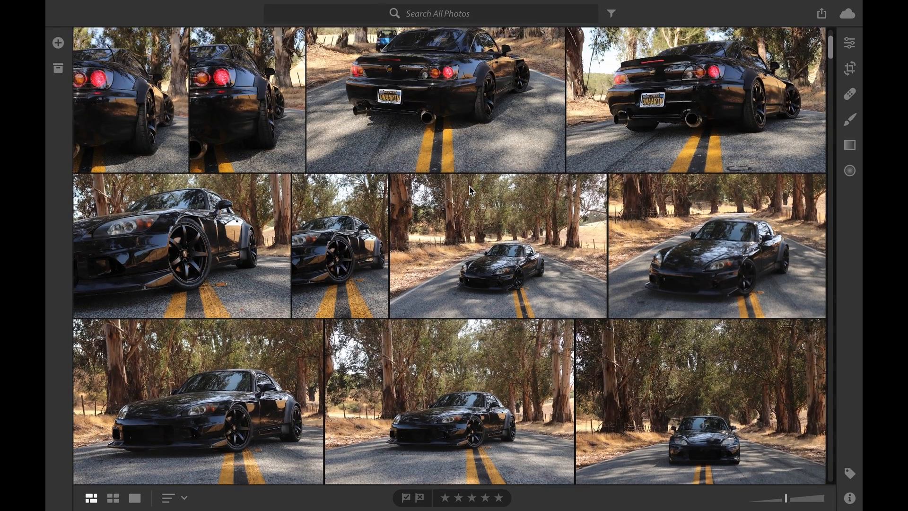
{"action": "scroll", "coordinate": [470, 190], "scroll_direction": "up", "scroll_amount": 1}
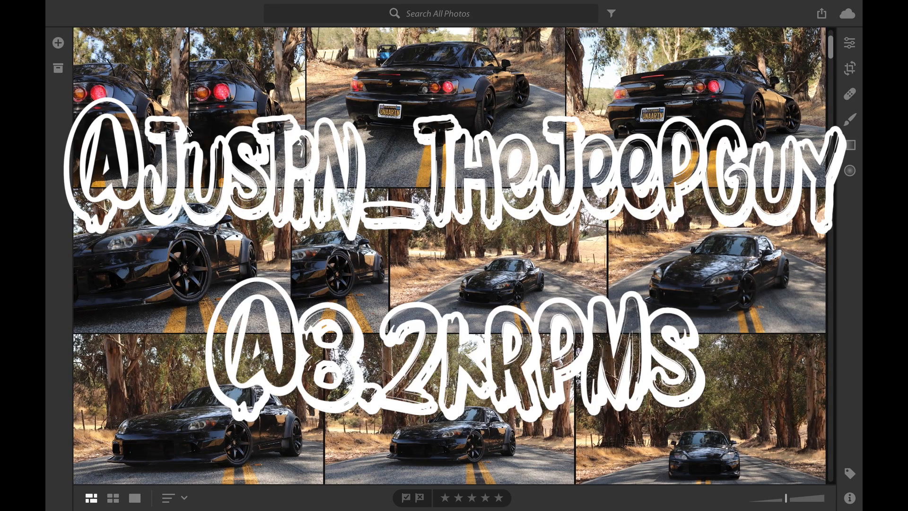
{"action": "scroll", "coordinate": [620, 288], "scroll_direction": "down", "scroll_amount": 5}
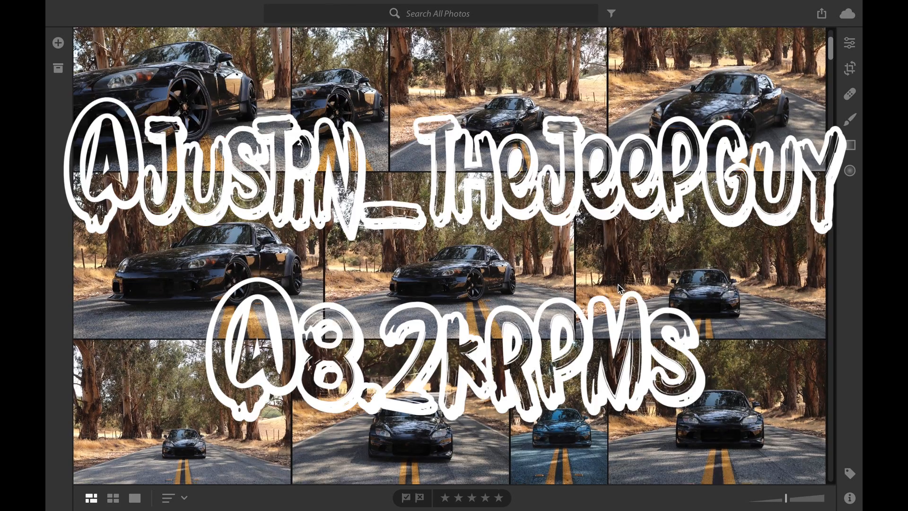
{"action": "scroll", "coordinate": [619, 289], "scroll_direction": "down", "scroll_amount": 3}
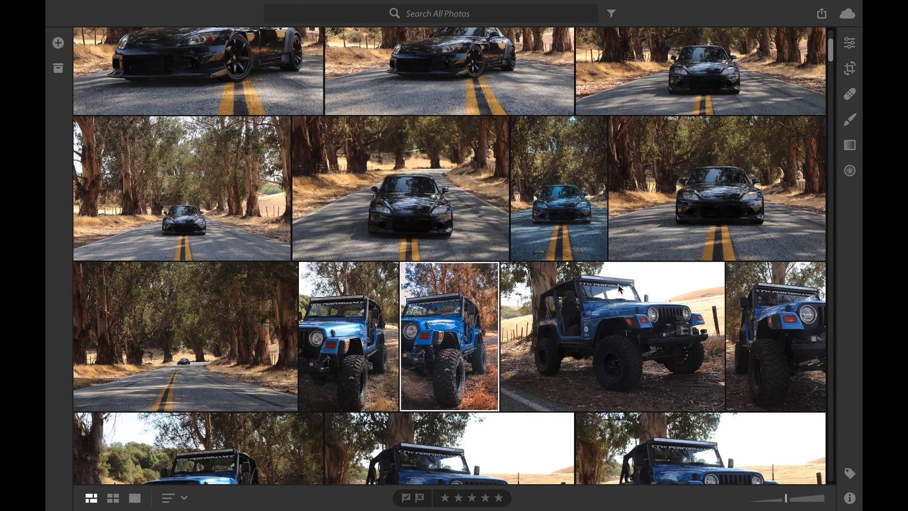
{"action": "scroll", "coordinate": [618, 284], "scroll_direction": "up", "scroll_amount": 7}
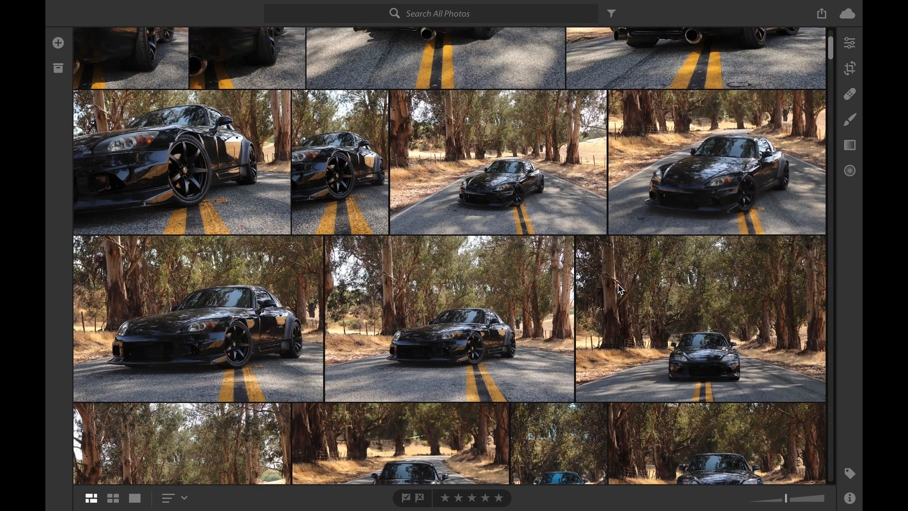
{"action": "scroll", "coordinate": [619, 288], "scroll_direction": "up", "scroll_amount": 7}
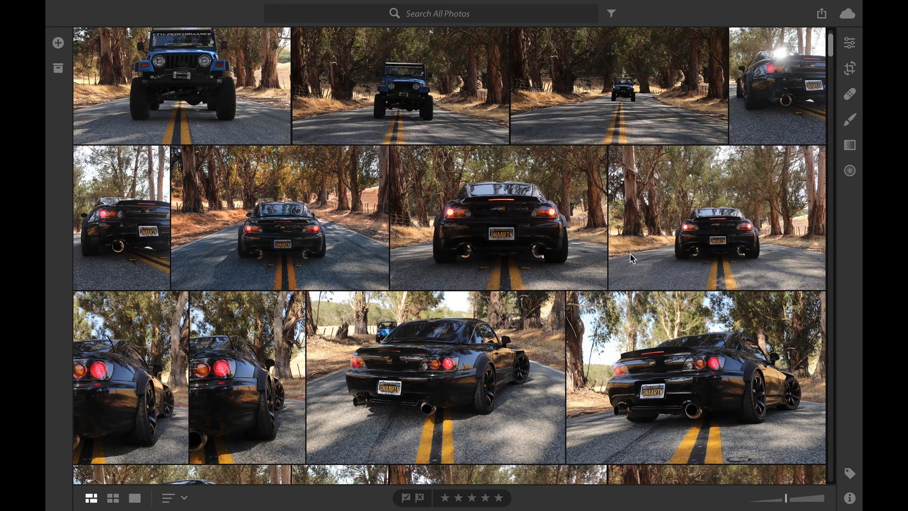
{"action": "scroll", "coordinate": [631, 258], "scroll_direction": "up", "scroll_amount": 1}
{"action": "scroll", "coordinate": [630, 253], "scroll_direction": "up", "scroll_amount": 2}
{"action": "scroll", "coordinate": [630, 254], "scroll_direction": "up", "scroll_amount": 3}
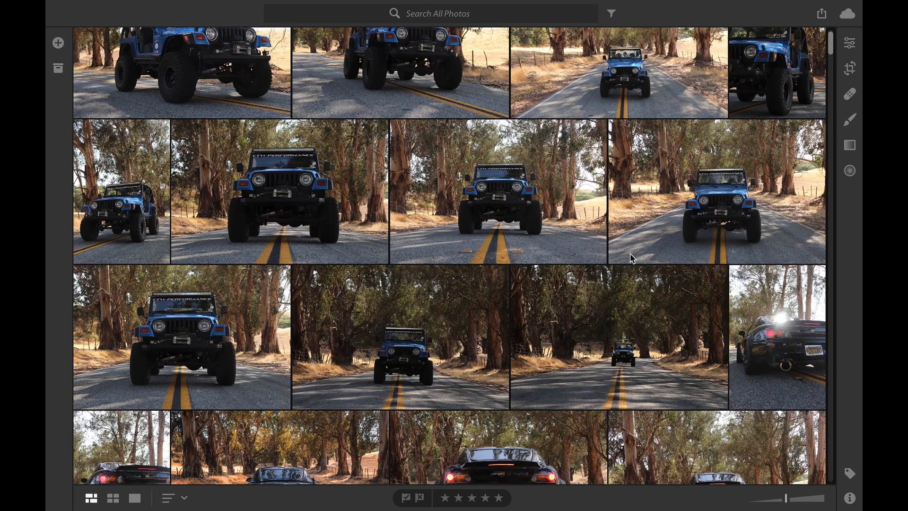
{"action": "scroll", "coordinate": [611, 163], "scroll_direction": "up", "scroll_amount": 3}
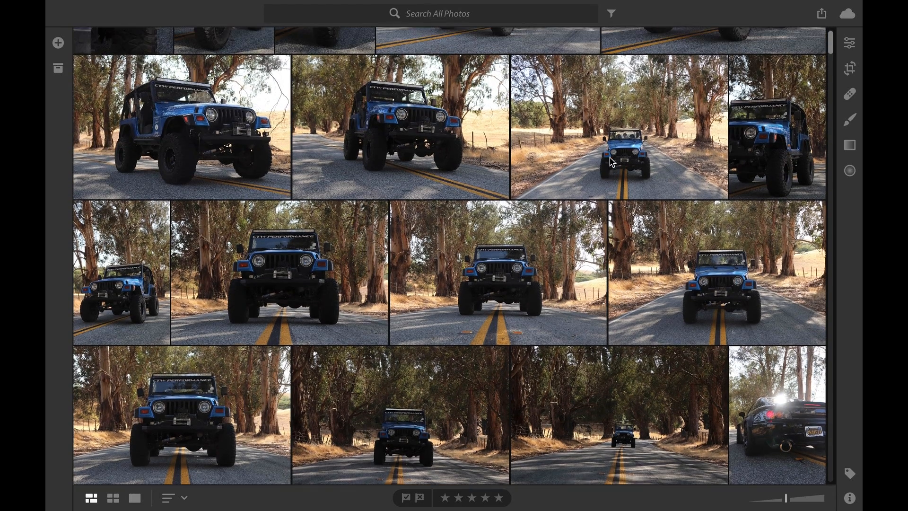
{"action": "scroll", "coordinate": [610, 162], "scroll_direction": "up", "scroll_amount": 1}
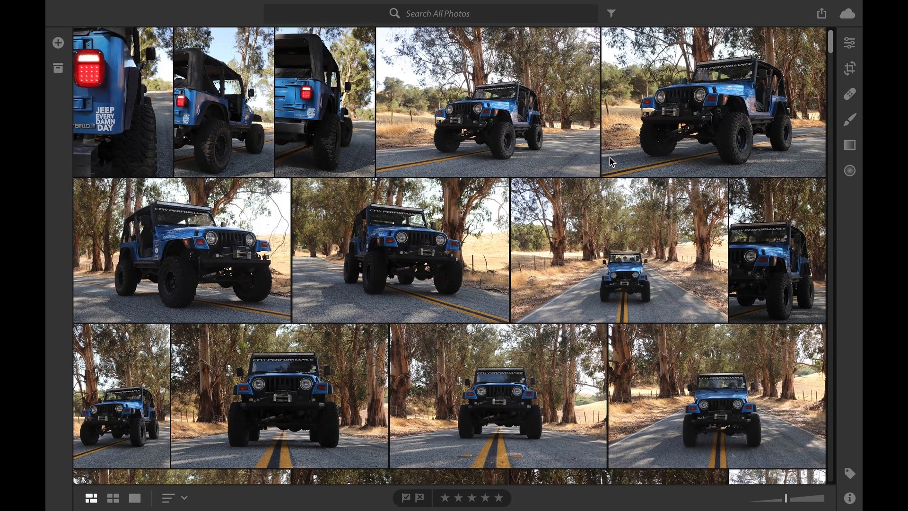